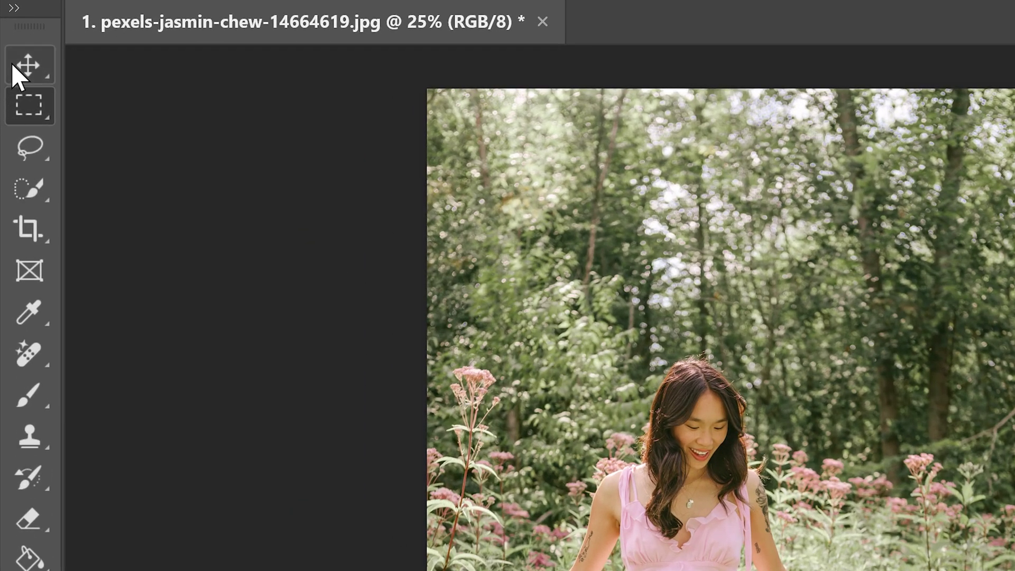
# Select a rectangle of grass below the pink dress hem and enter the prompt 'cute little puppy, dog, in the grass, happy'
pyautogui.click(9, 77)
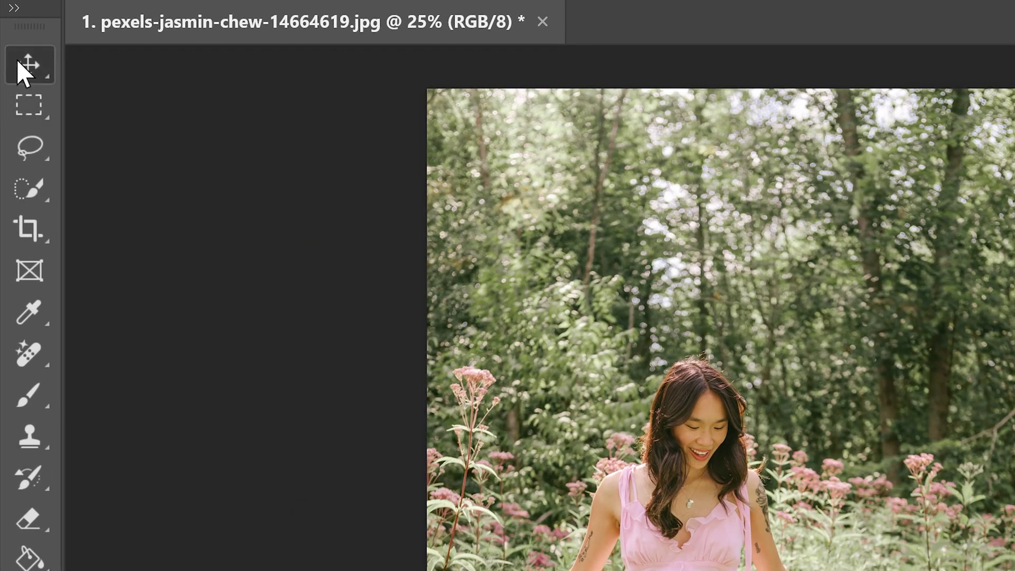
pyautogui.click(28, 102)
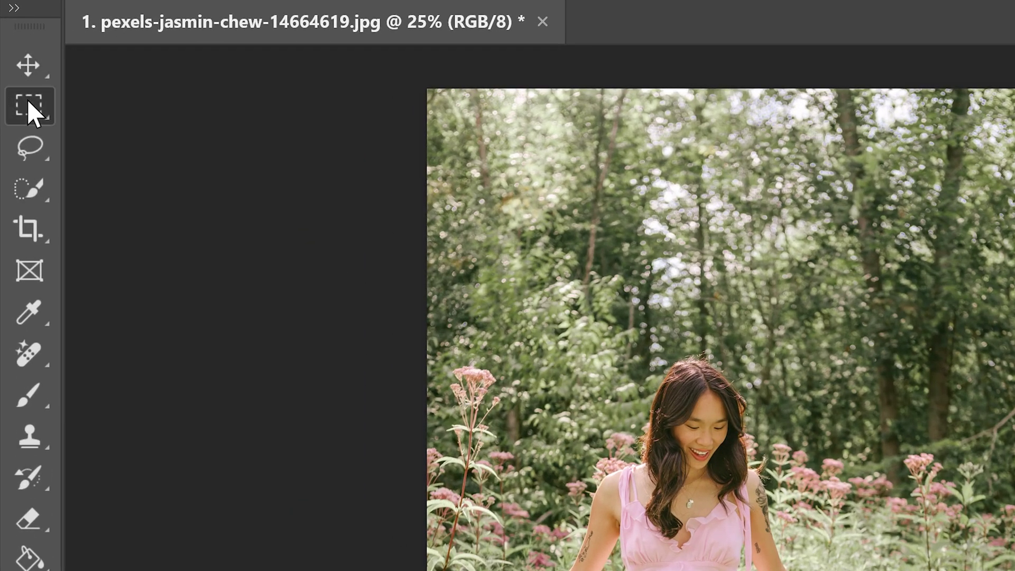
pyautogui.click(39, 146)
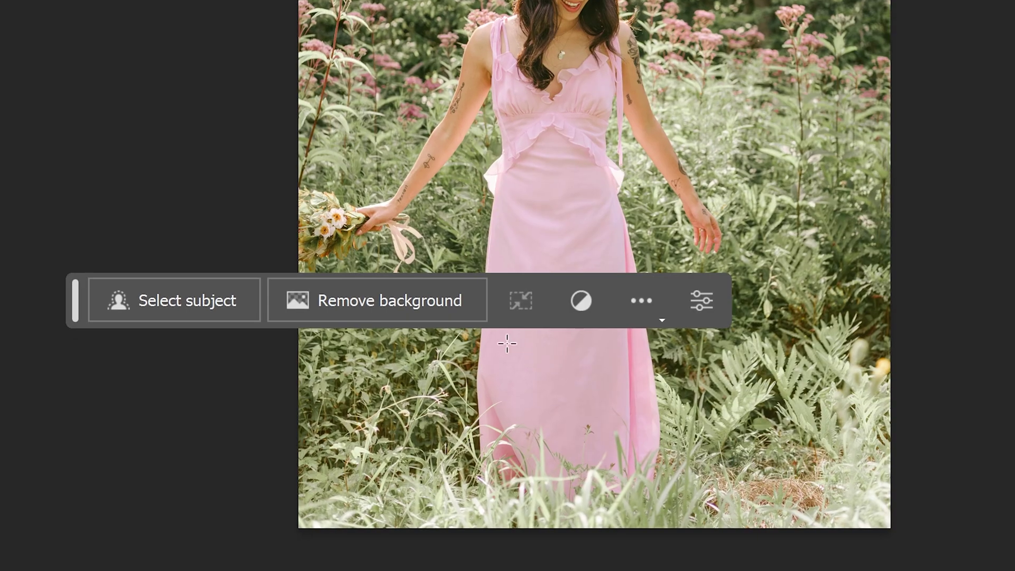
pyautogui.moveTo(507, 343); pyautogui.dragTo(663, 502)
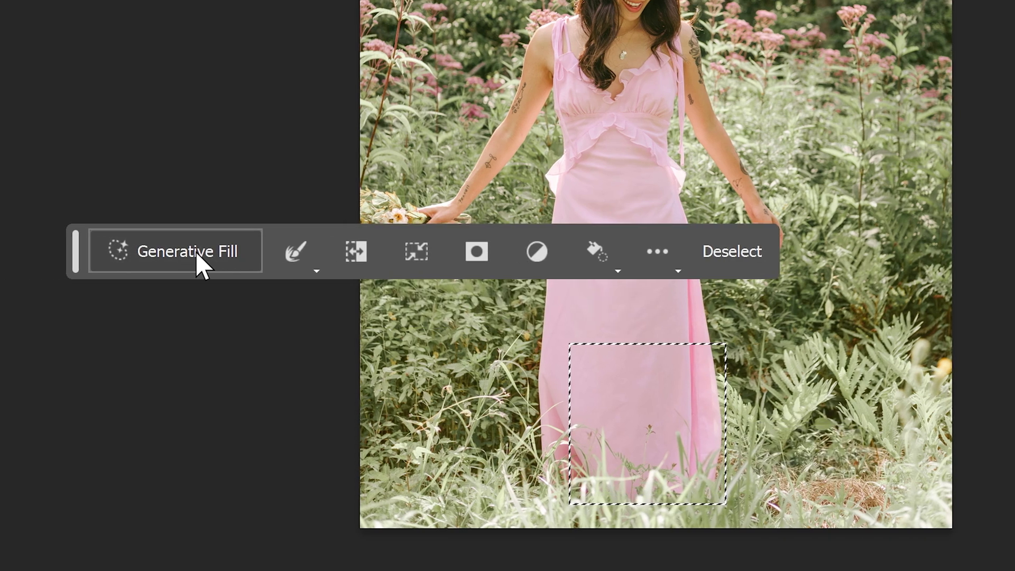
pyautogui.click(198, 259)
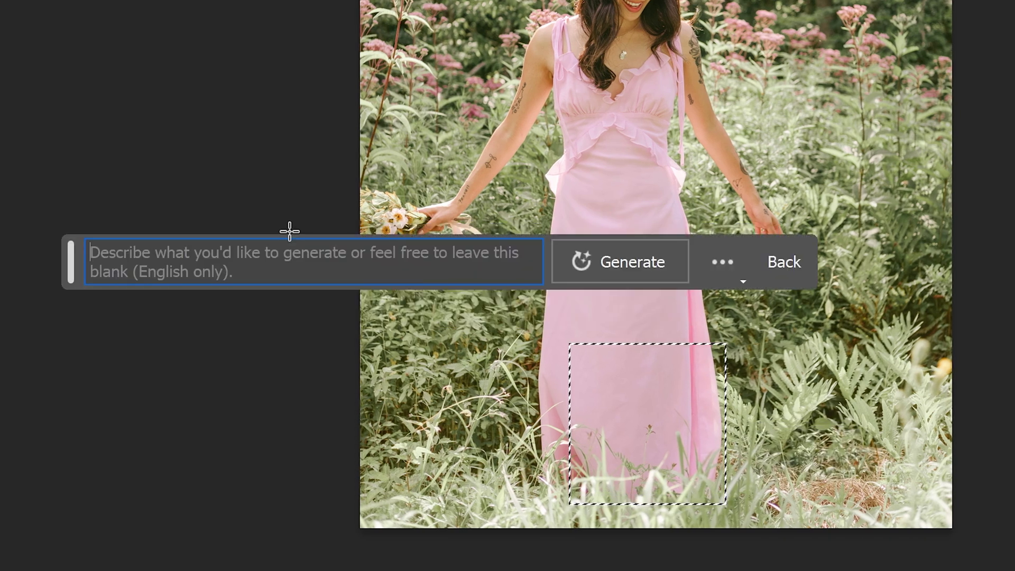
pyautogui.write('cute little puppy, dog, in the grass, happy')
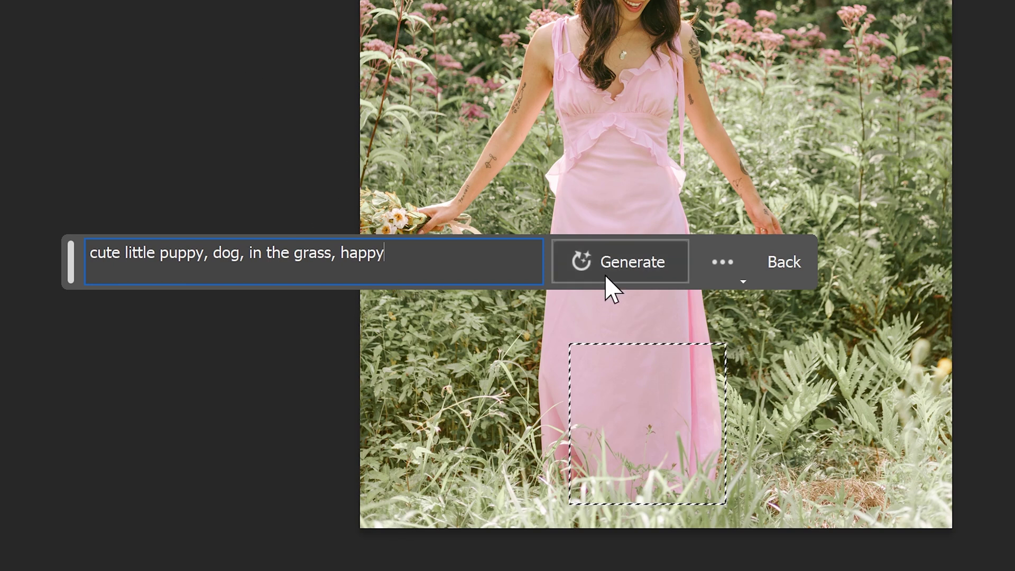
# Generate the puppy in the grass and preview its second and third variations
pyautogui.click(644, 265)
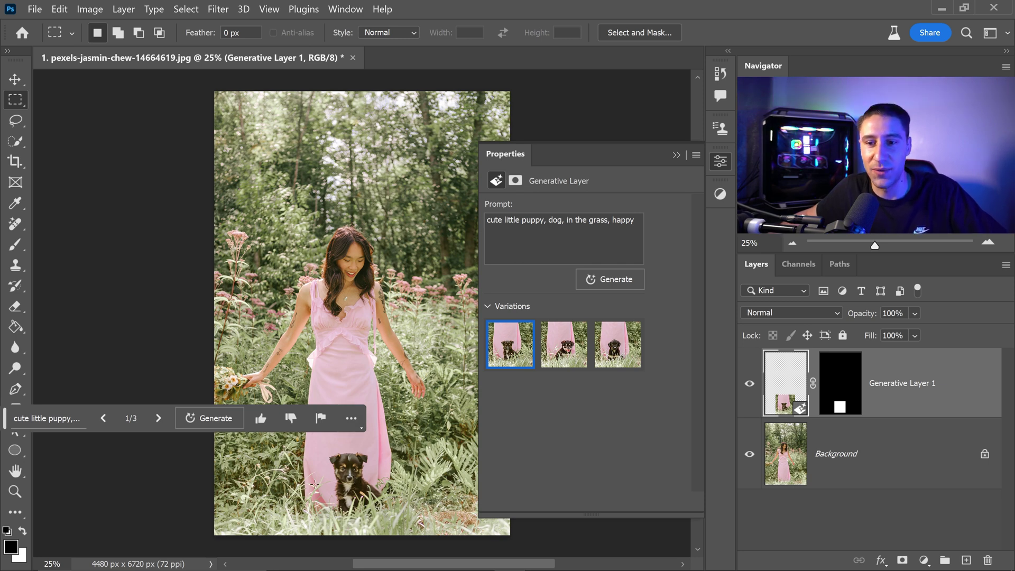
pyautogui.moveTo(5, 418); pyautogui.dragTo(50, 401)
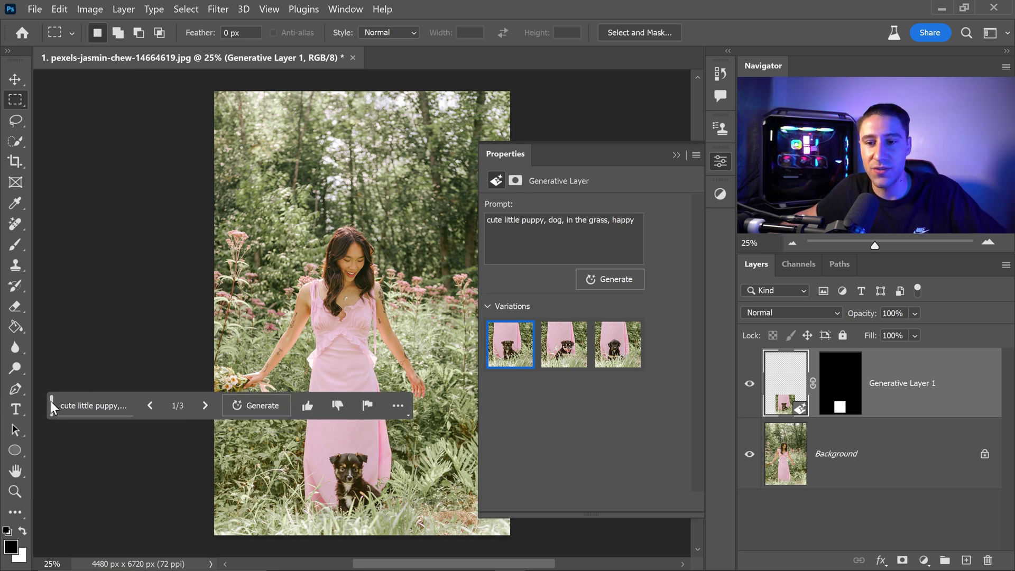
pyautogui.click(206, 405)
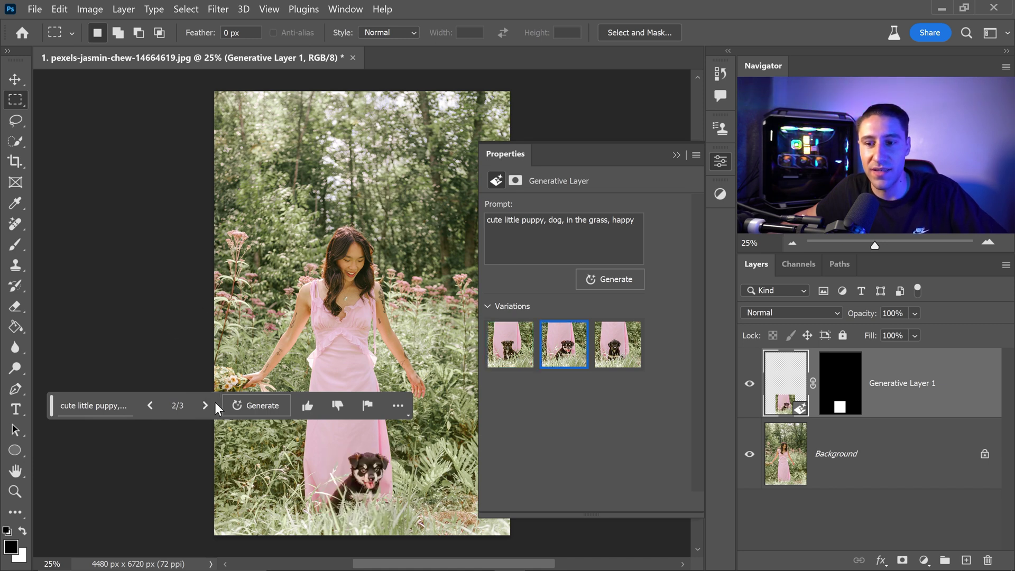
pyautogui.click(205, 405)
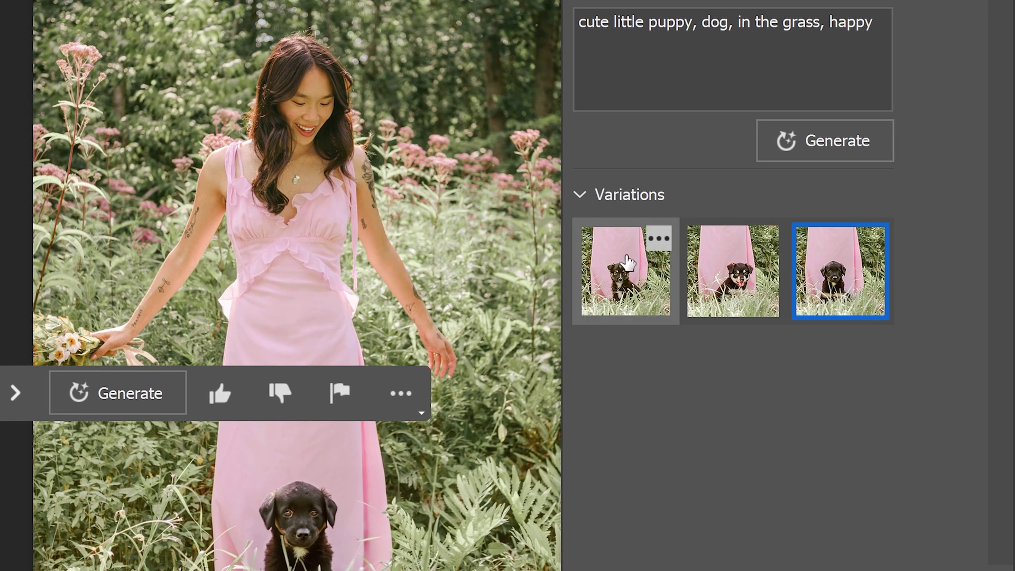
# Compare the three puppy variations, keep the first, and add 'wear a red collar' to the prompt
pyautogui.click(841, 282)
pyautogui.click(777, 269)
pyautogui.click(856, 280)
pyautogui.click(627, 274)
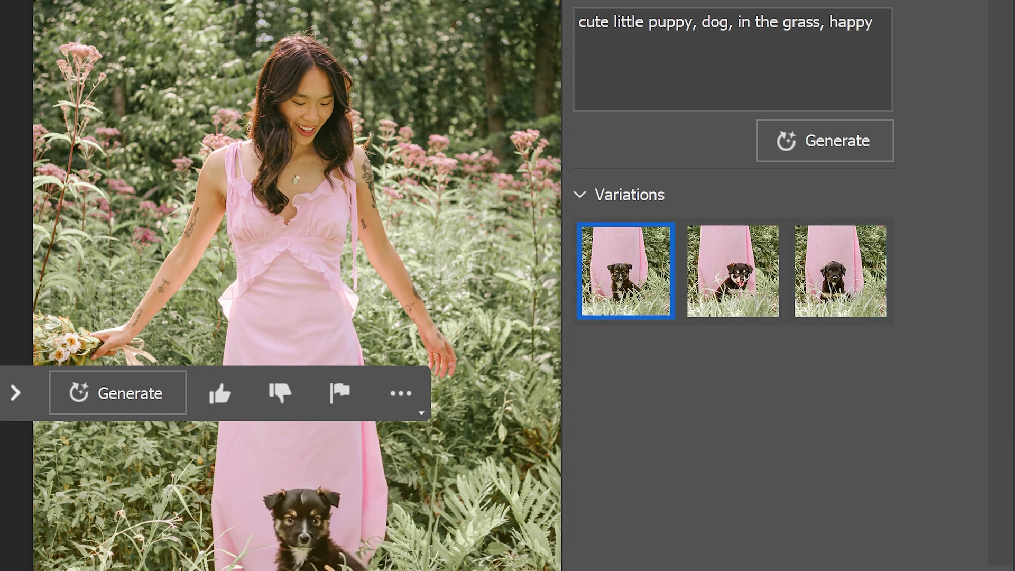
pyautogui.click(658, 22)
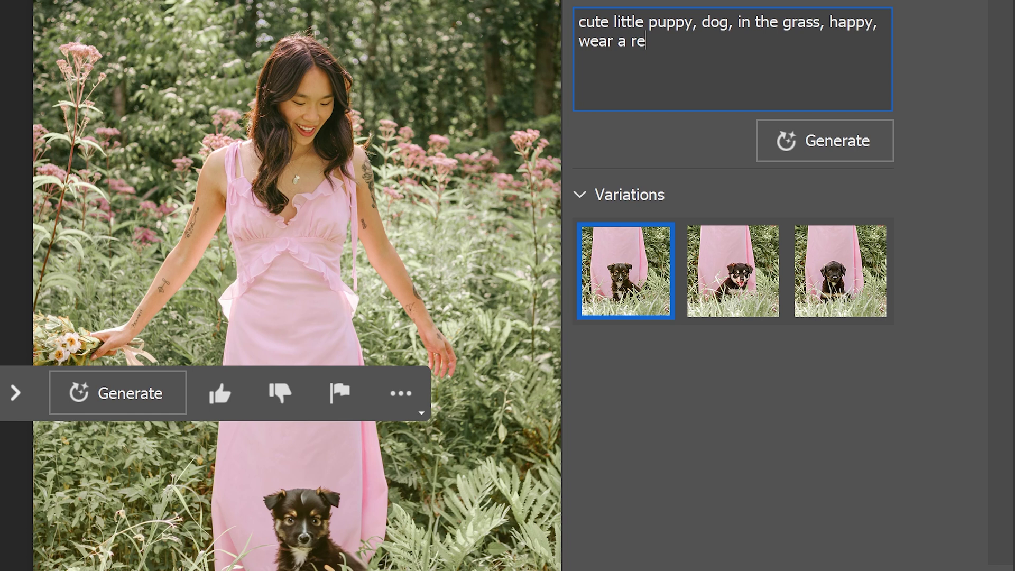
# Regenerate the puppy with a red collar and keep variation 2
pyautogui.click(834, 141)
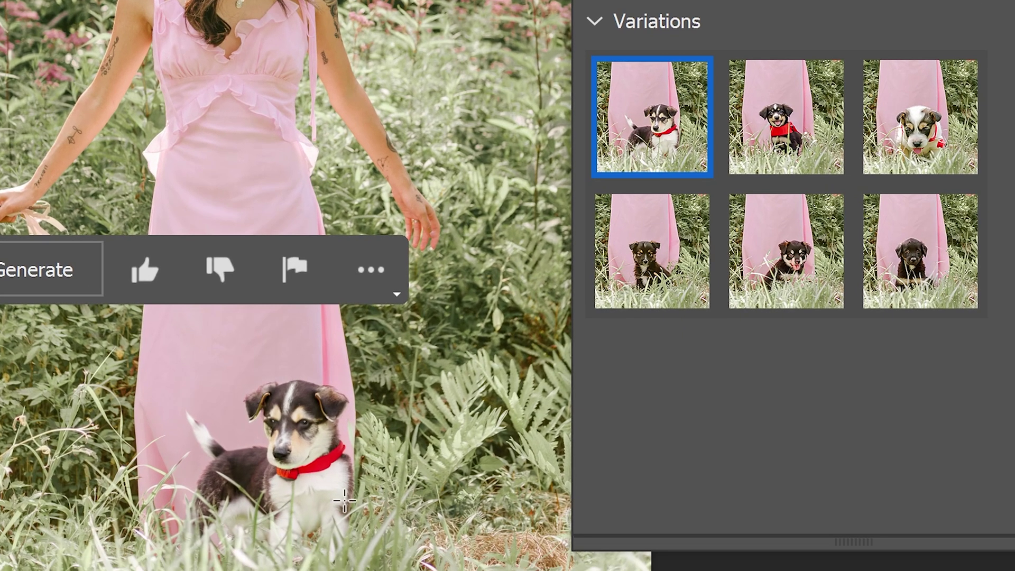
pyautogui.click(781, 149)
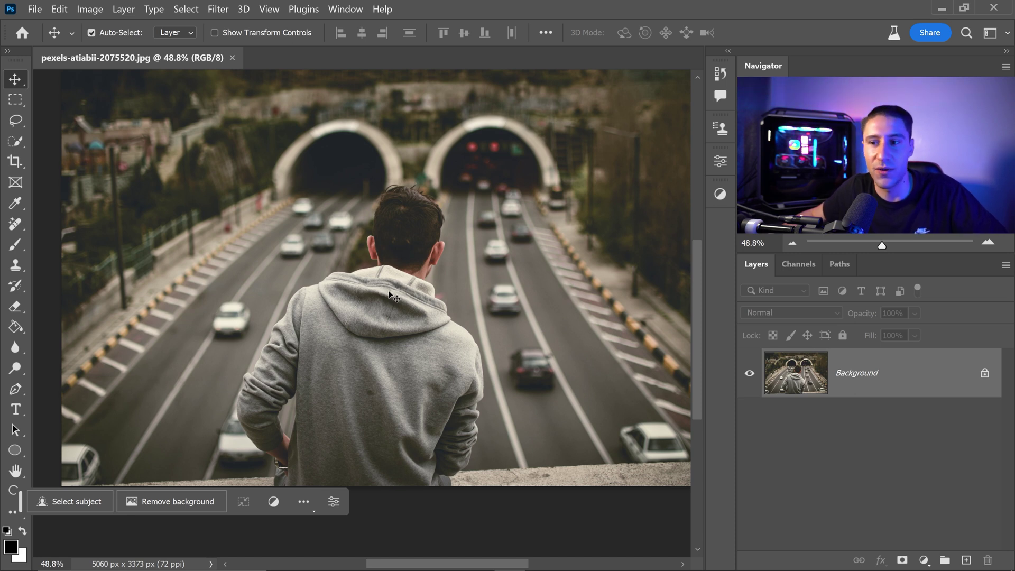
# Generate a fill with the prompt 'remove person' to erase the outlined hooded man
pyautogui.scroll(-2, 427, 272)
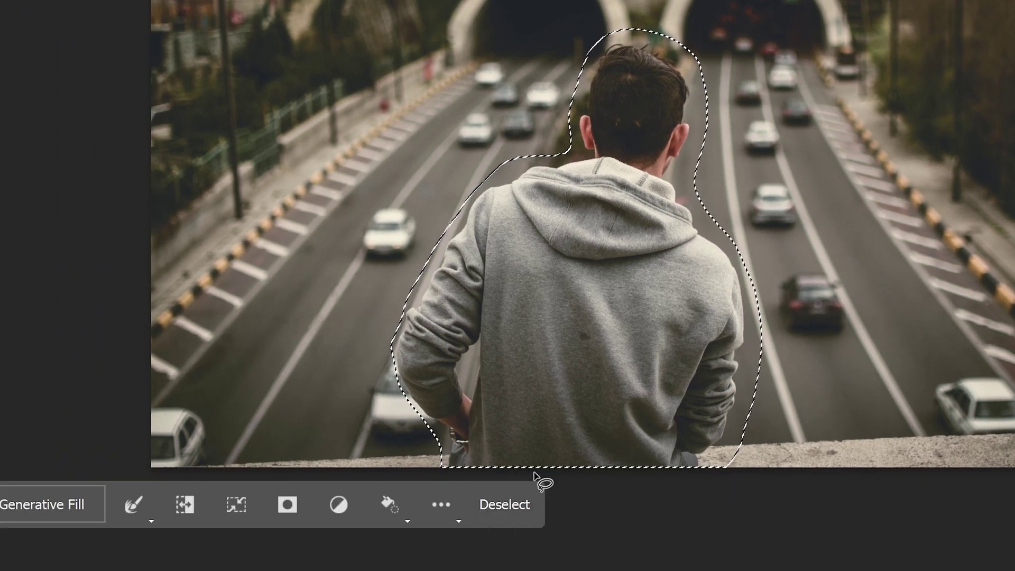
pyautogui.moveTo(0, 493); pyautogui.dragTo(113, 338)
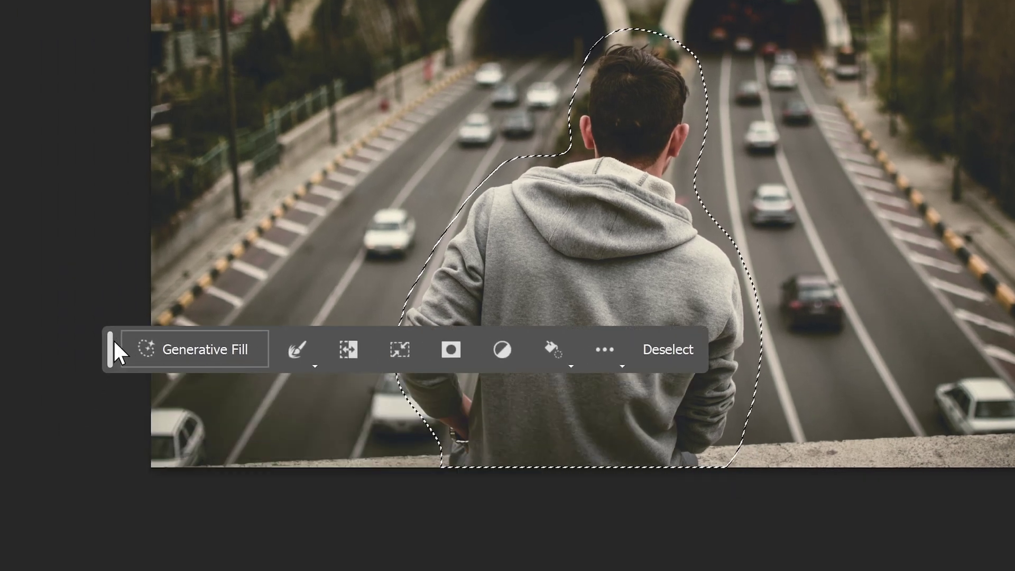
pyautogui.click(180, 352)
pyautogui.write('remov')
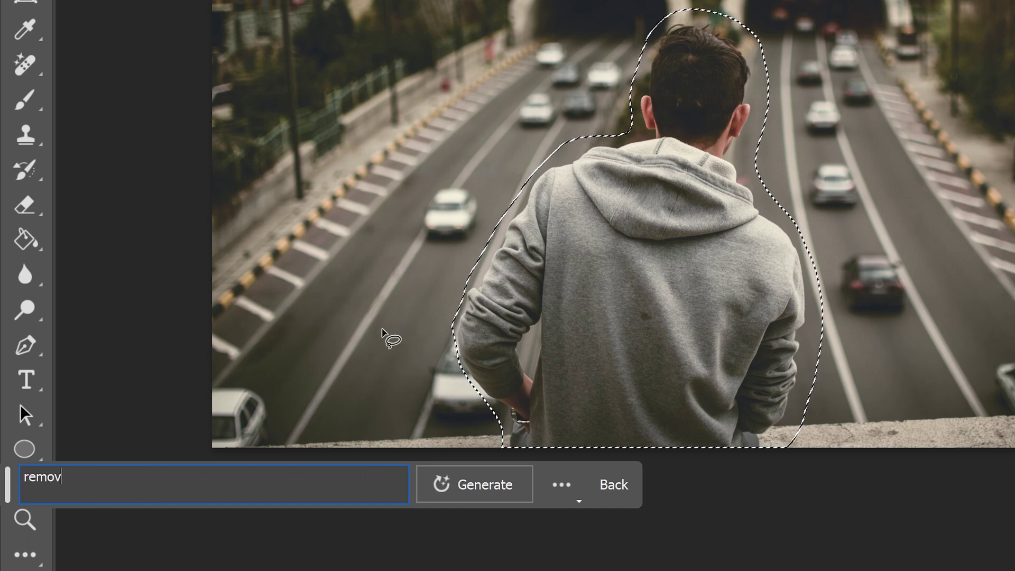
pyautogui.write('e person')
pyautogui.click(446, 473)
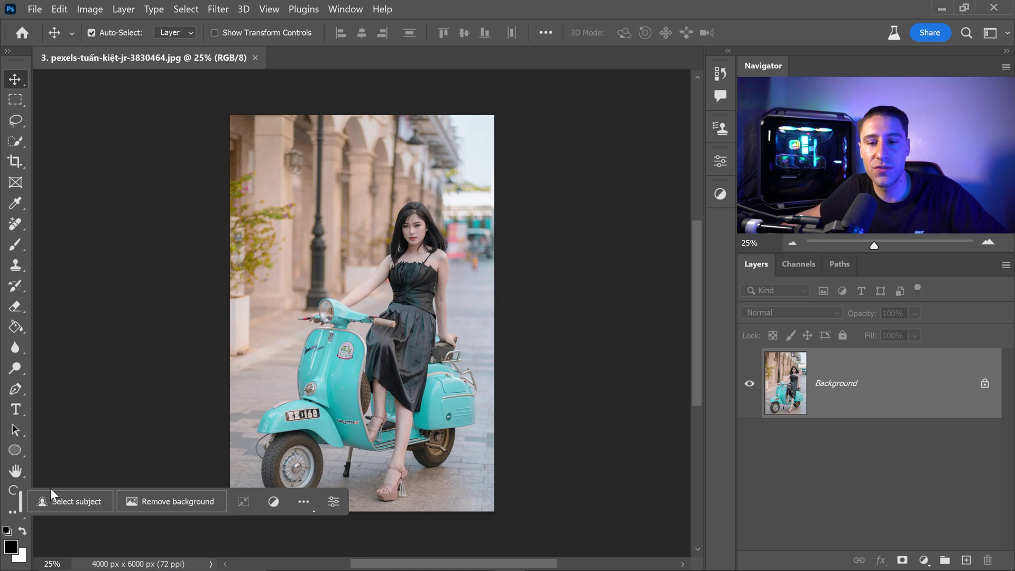
# Select the woman and scooter, invert, and generate 'paris, sunny day, in the city' as the background
pyautogui.moveTo(18, 505); pyautogui.dragTo(68, 497)
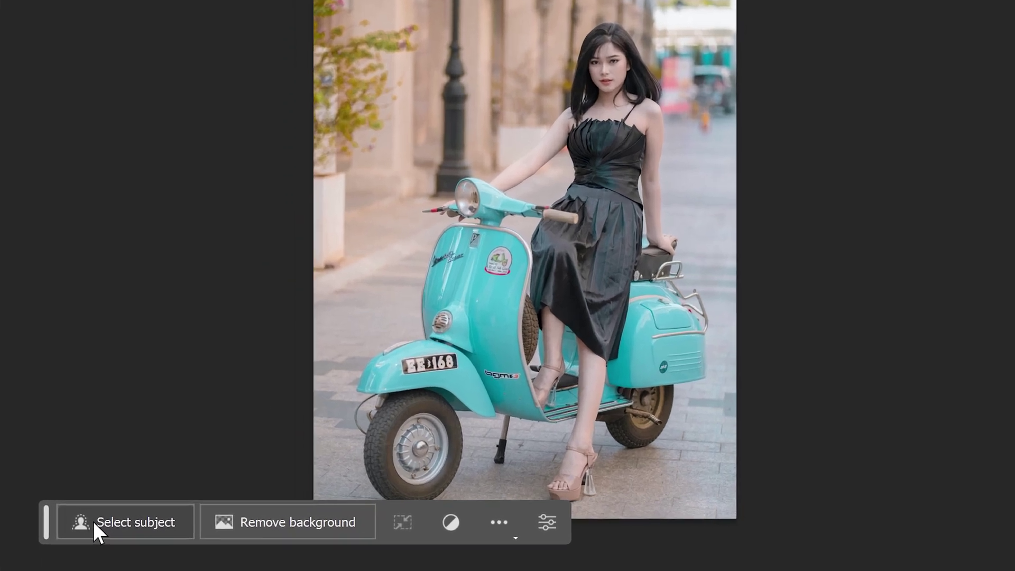
pyautogui.click(158, 517)
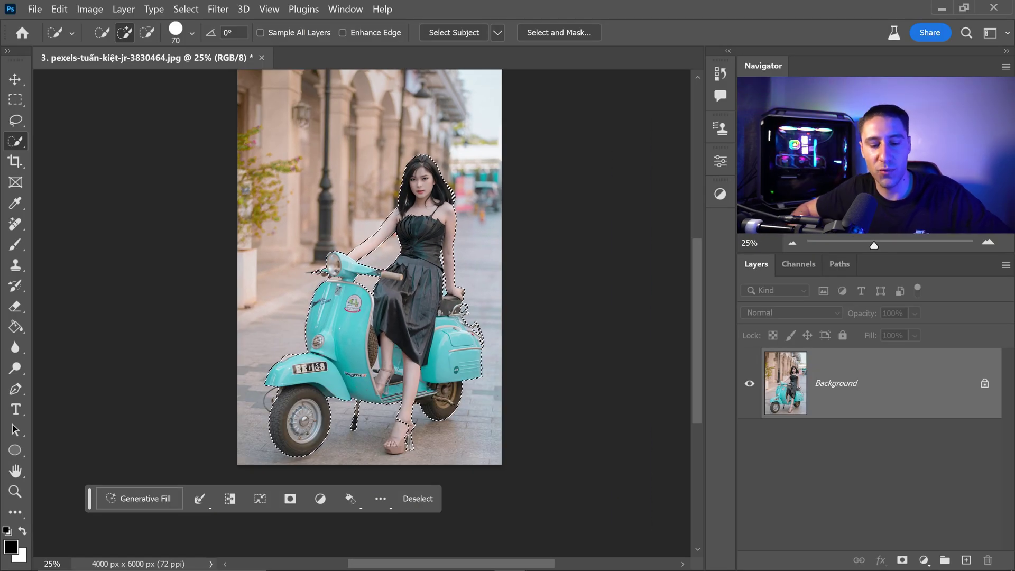
pyautogui.hotkey('ctrl', 'shift', 'i')
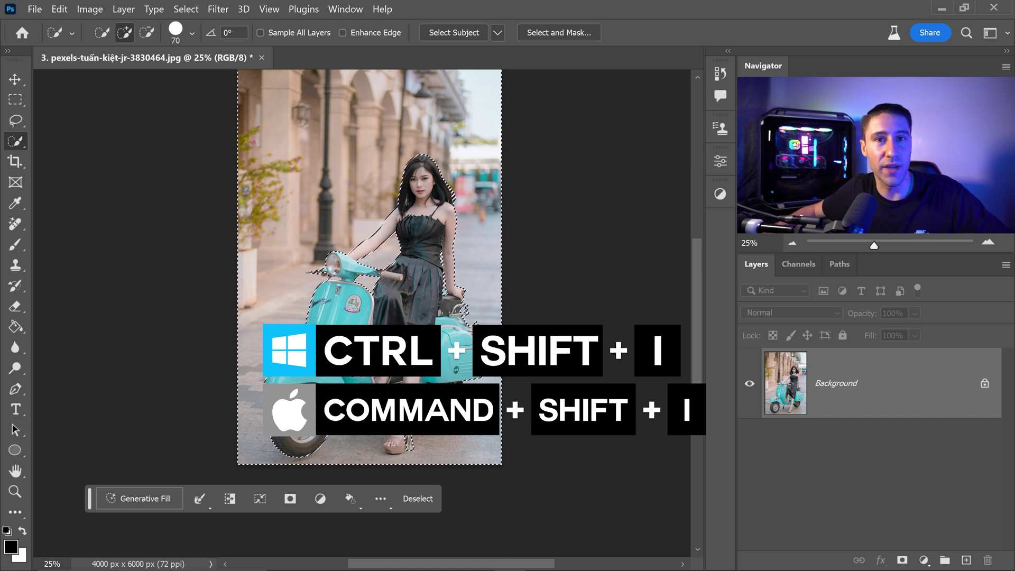
pyautogui.scroll(1, 375, 205)
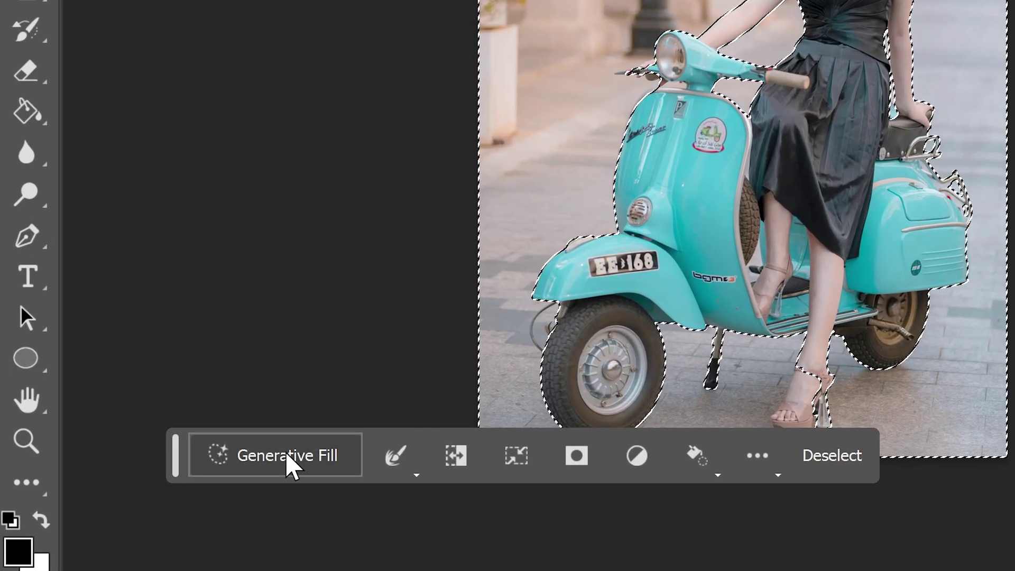
pyautogui.click(139, 498)
pyautogui.moveTo(7, 462); pyautogui.dragTo(119, 398)
pyautogui.write('paris')
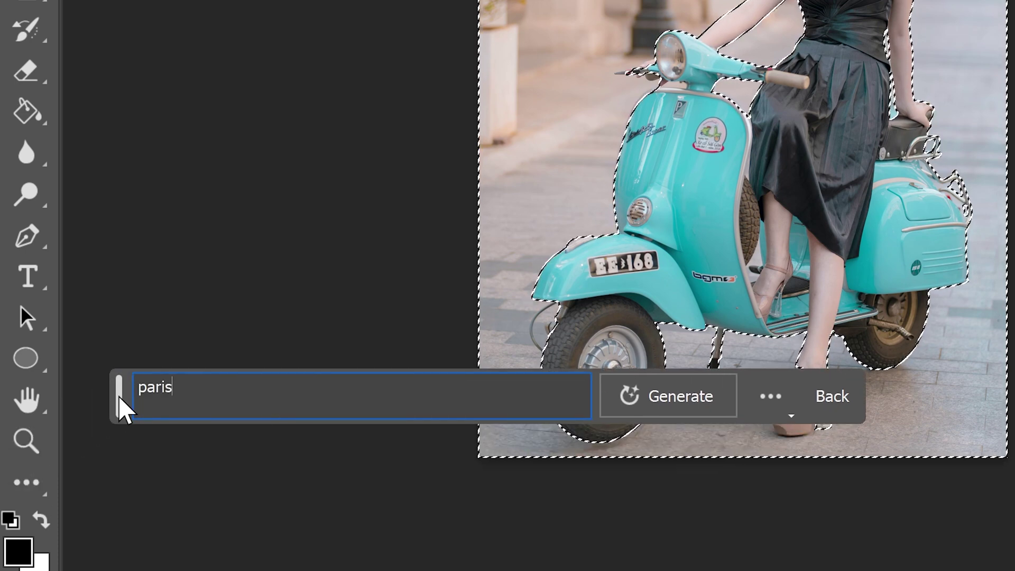
pyautogui.write(', sunny ')
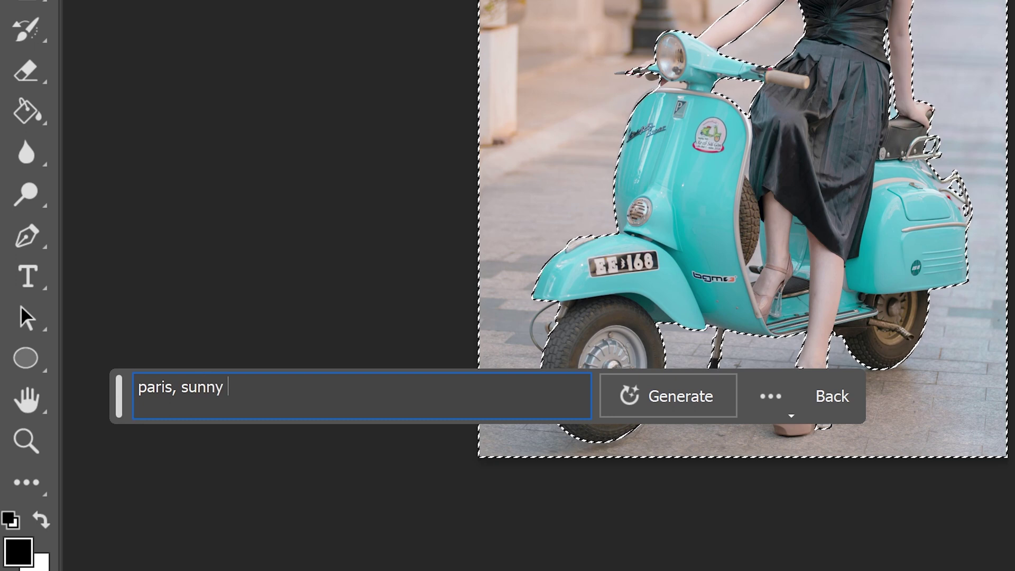
pyautogui.write('day, in the city')
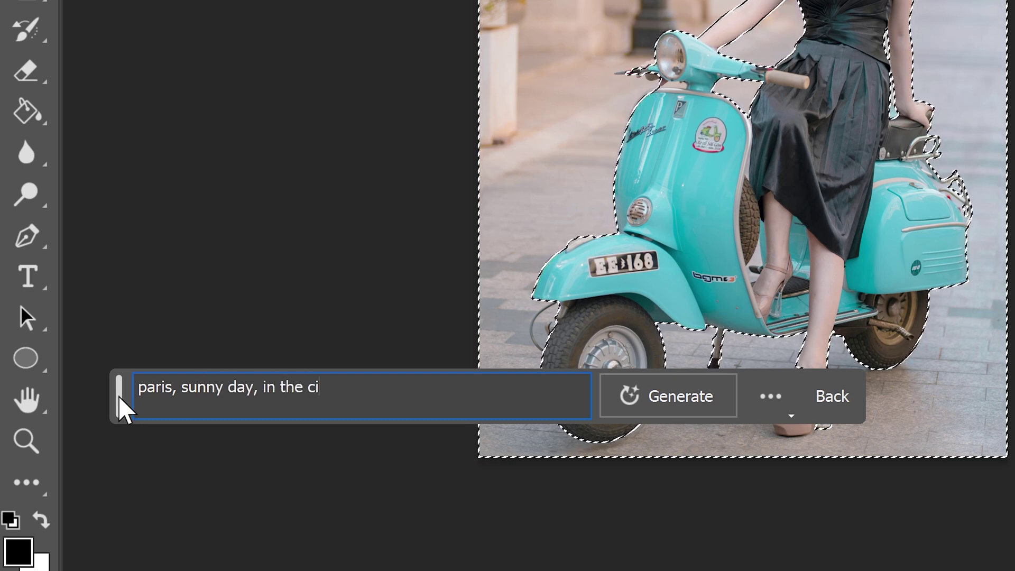
pyautogui.click(690, 406)
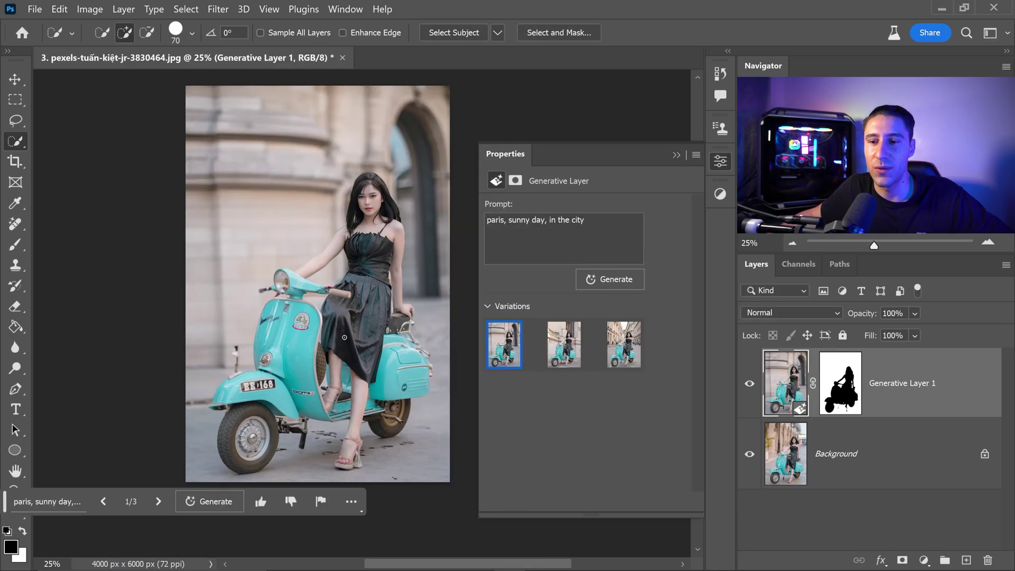
# Switch to the second Paris background variation and zoom in on the heel to check edges
pyautogui.click(154, 502)
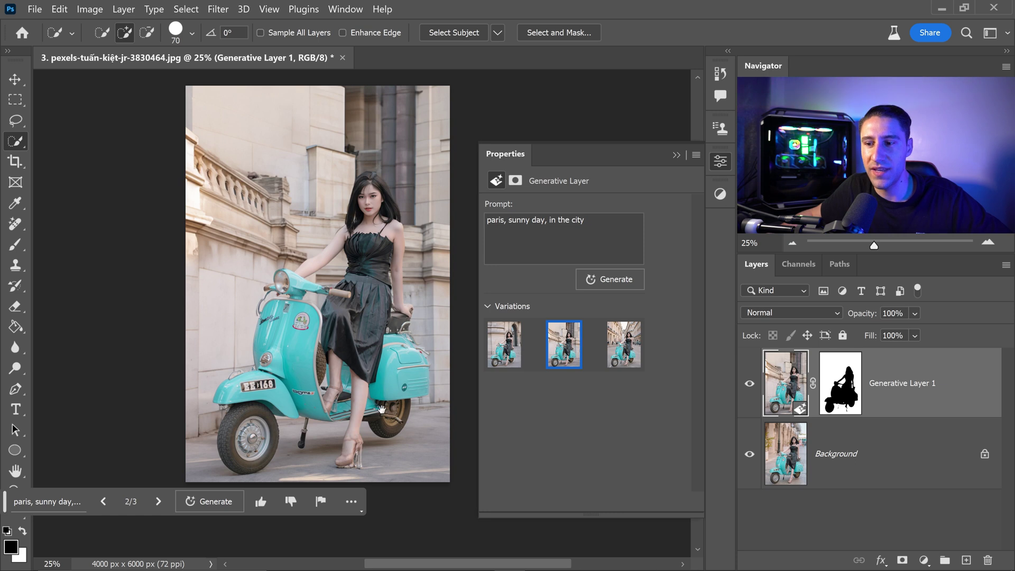
pyautogui.scroll(-1, 382, 409)
pyautogui.scroll(5, 370, 413)
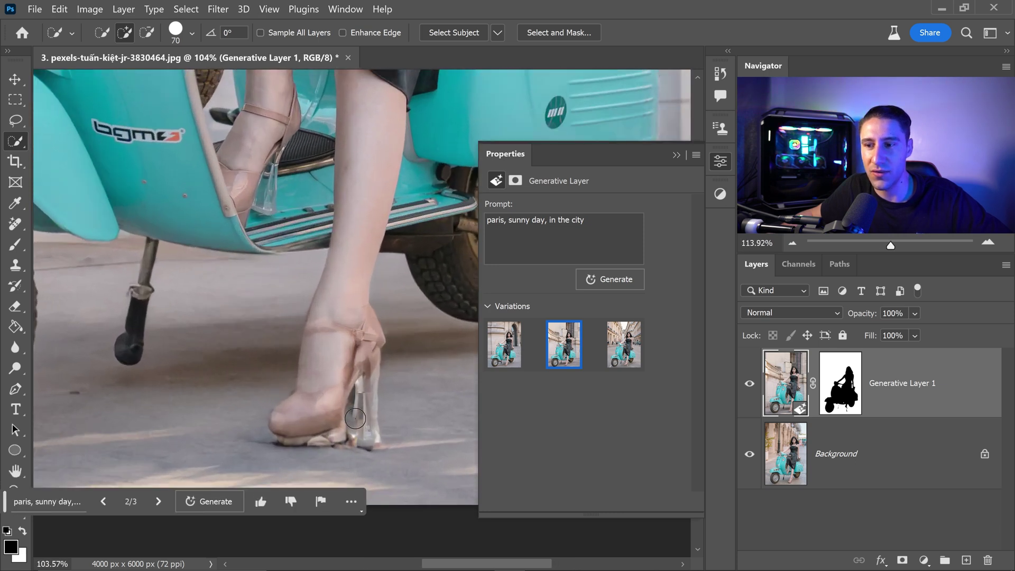
pyautogui.scroll(1, 356, 418)
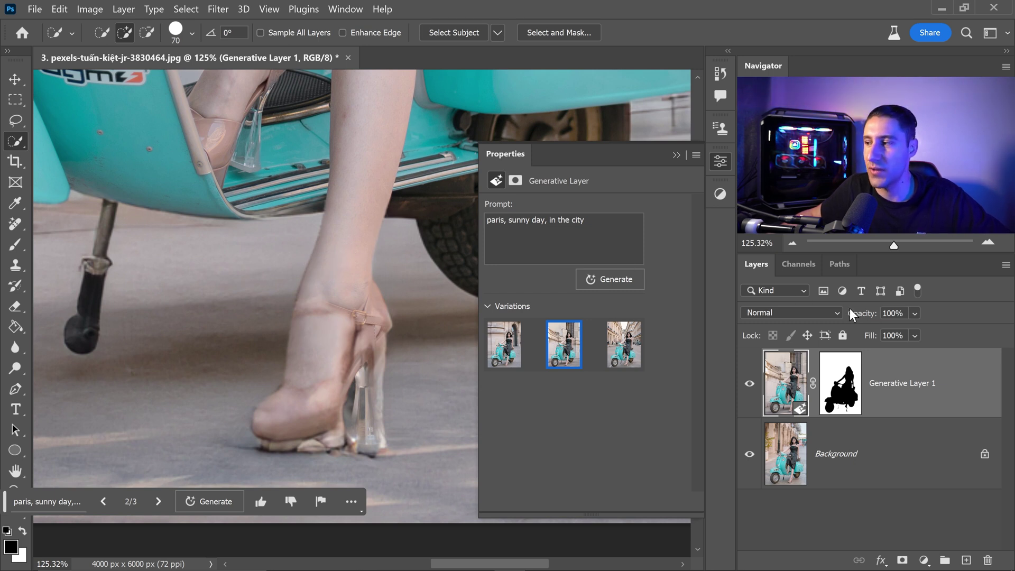
# Paint with white on Generative Layer 1's mask to restore the woman's sandal and toes
pyautogui.click(840, 383)
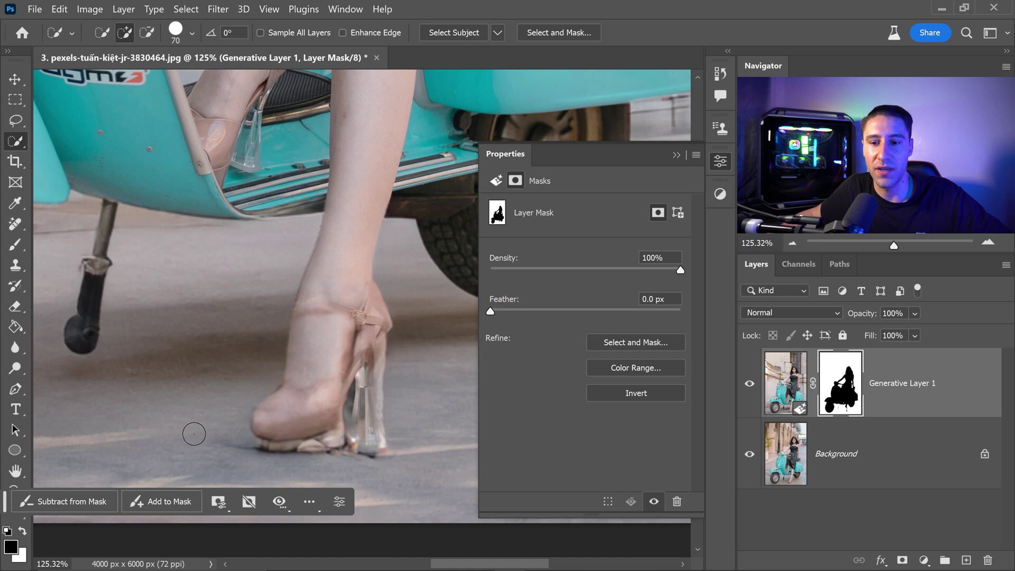
pyautogui.click(73, 506)
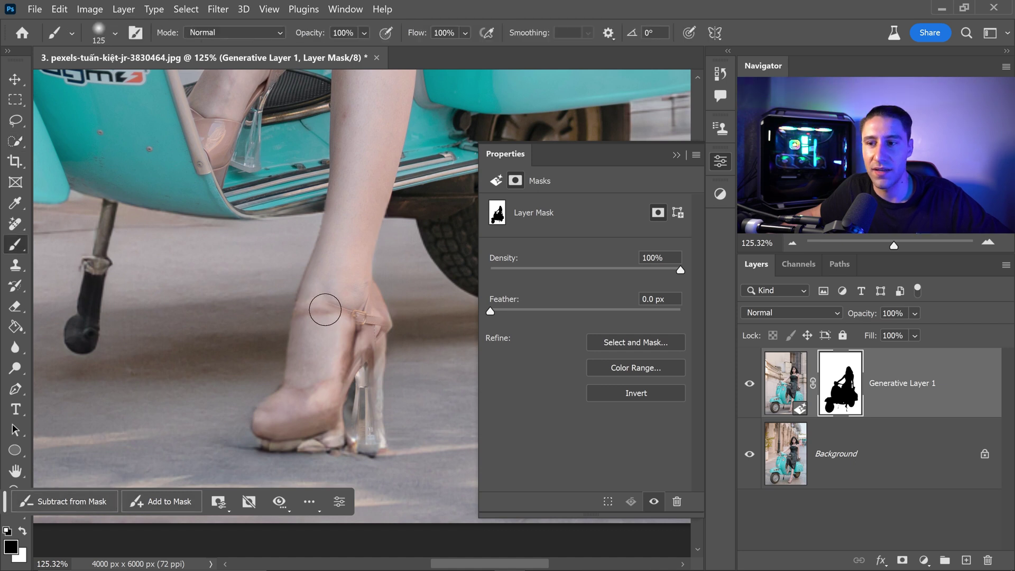
pyautogui.moveTo(325, 308)
pyautogui.mouseDown()
pyautogui.moveTo(317, 344)
pyautogui.moveTo(314, 320)
pyautogui.moveTo(334, 367)
pyautogui.moveTo(271, 419)
pyautogui.moveTo(265, 405)
pyautogui.moveTo(301, 347)
pyautogui.moveTo(286, 390)
pyautogui.mouseUp()
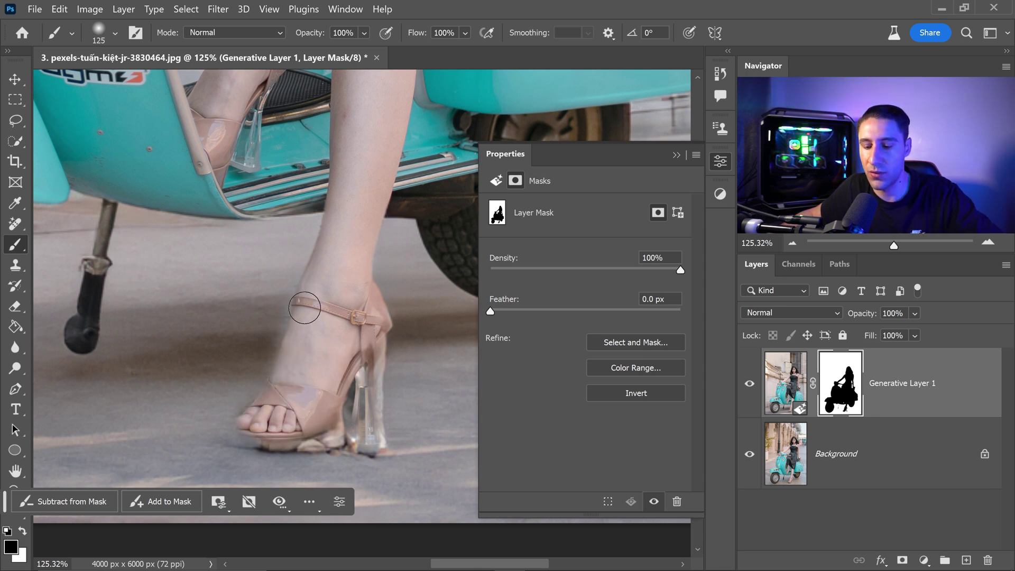
pyautogui.click(162, 501)
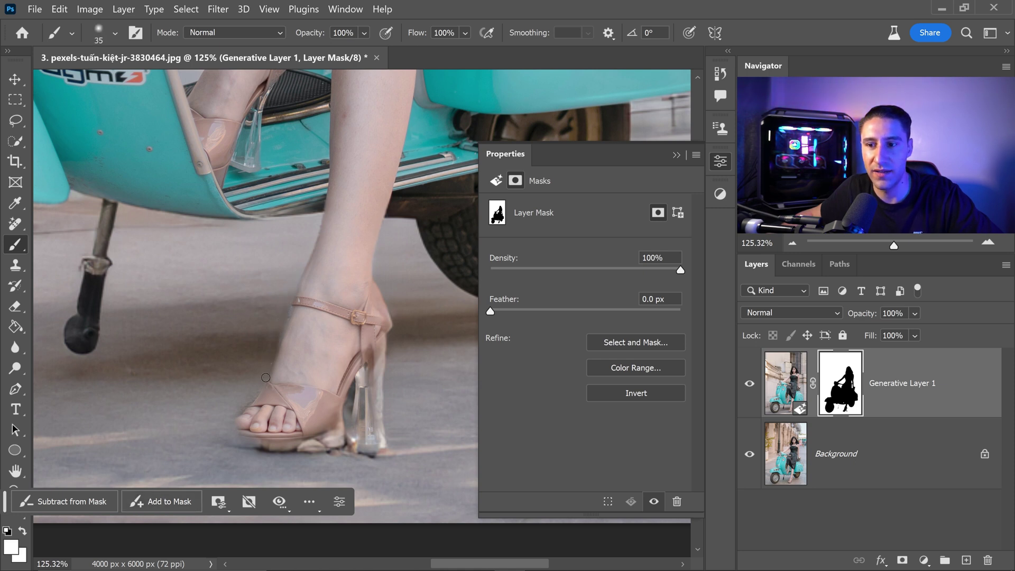
# Fit the photo to the window and pick the third variation showing a sunny Paris street
pyautogui.hotkey('ctrl', '0')
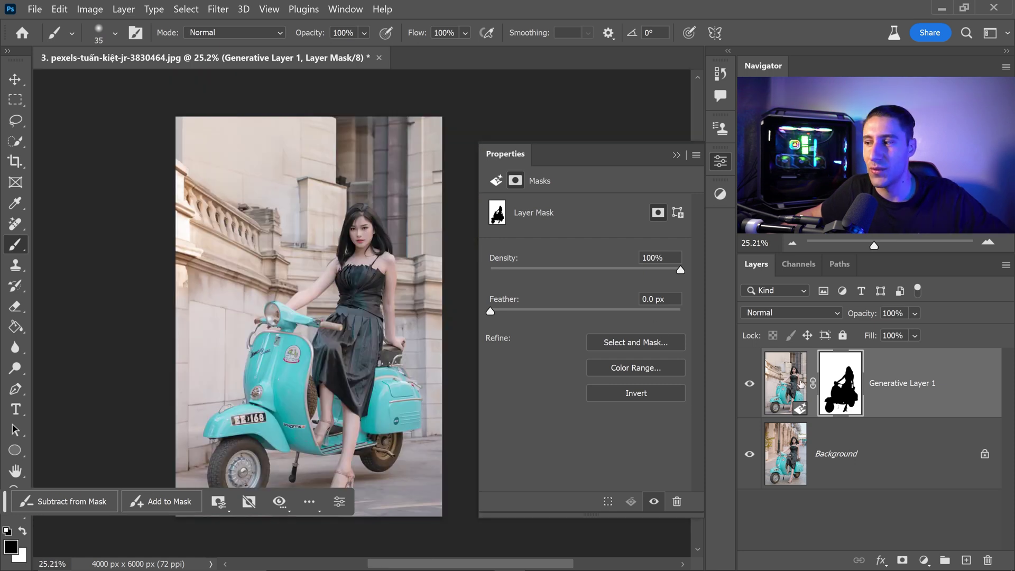
pyautogui.hotkey('ctrl', '2')
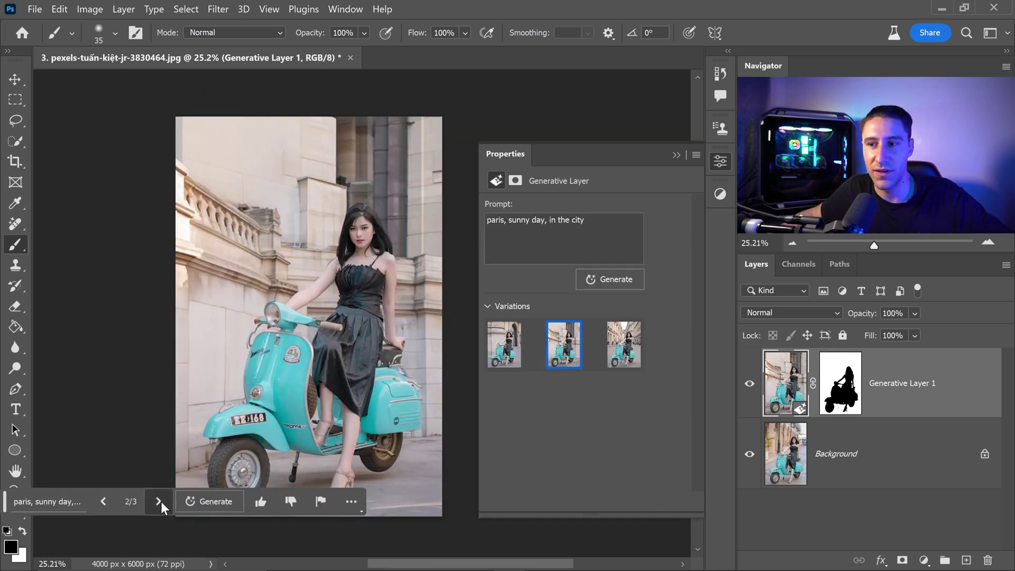
pyautogui.click(159, 501)
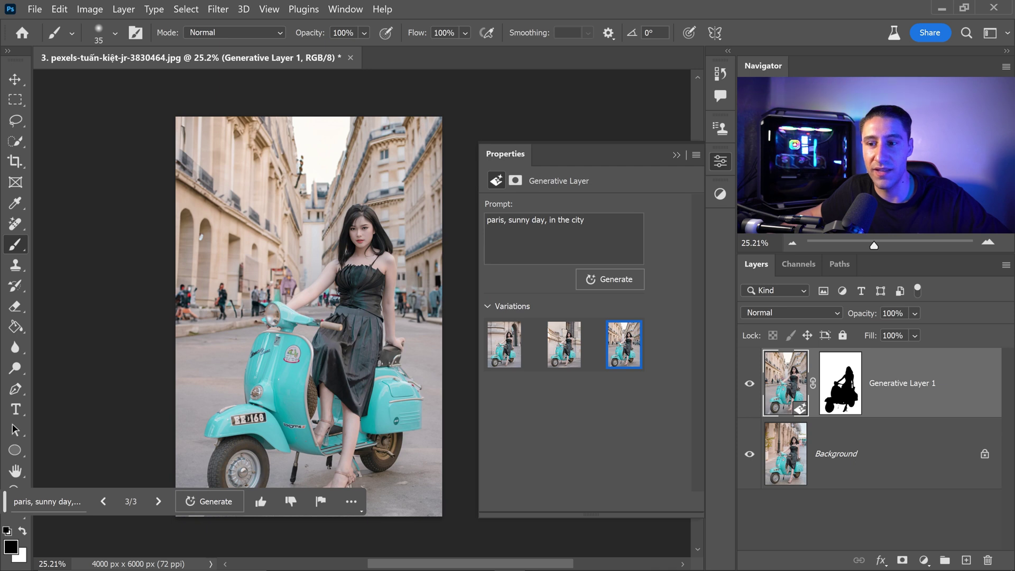
pyautogui.scroll(-2, 310, 377)
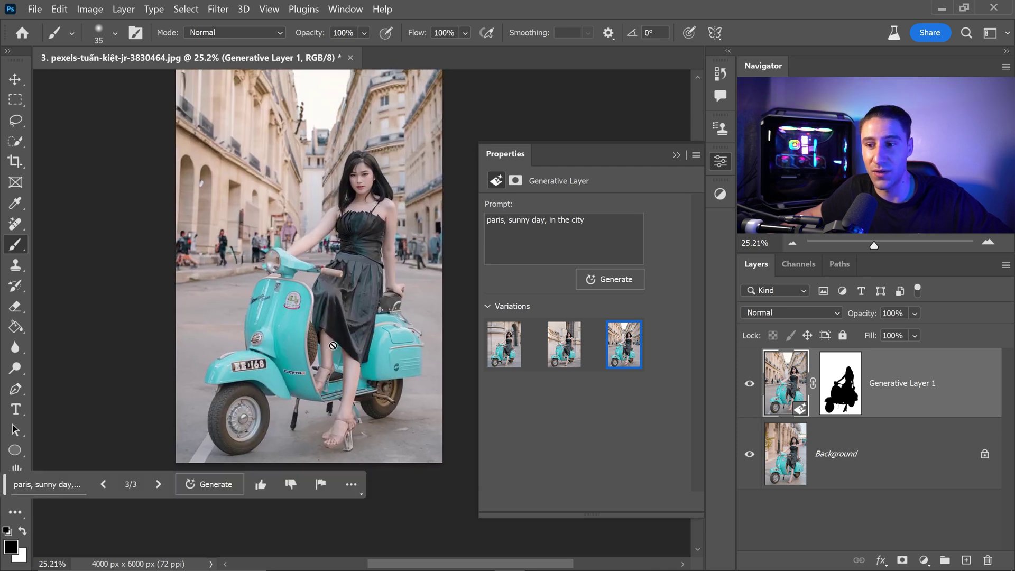
pyautogui.click(14, 79)
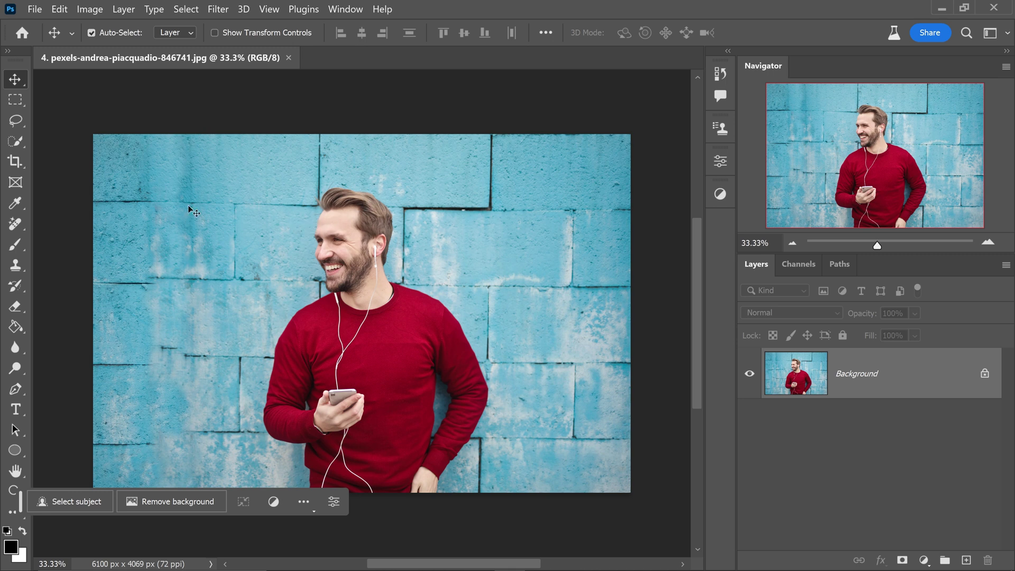
# Lasso the man's hair and enter the prompt 'male hairstyle, skin fade, black hair'
pyautogui.click(15, 120)
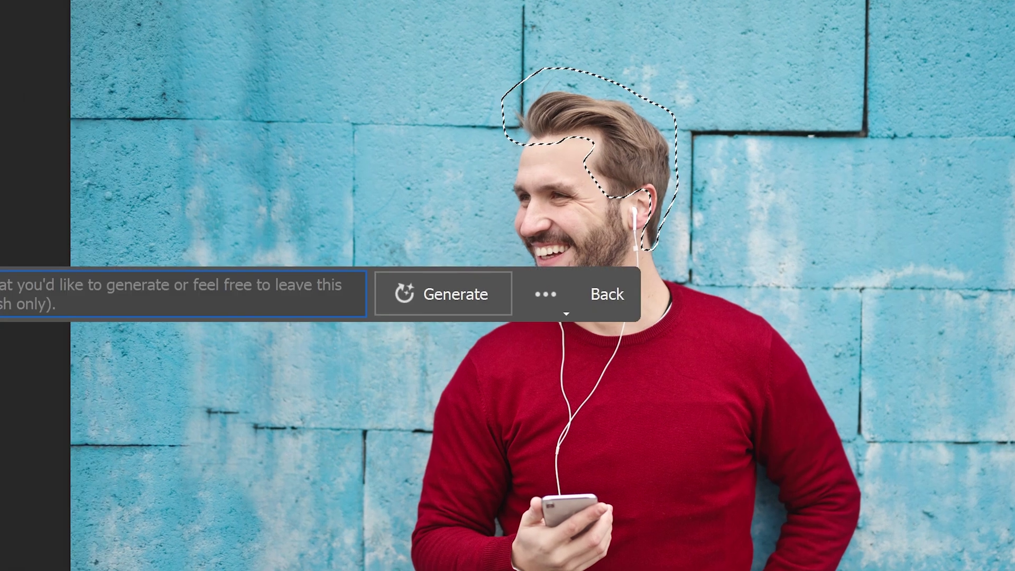
pyautogui.write('male jh')
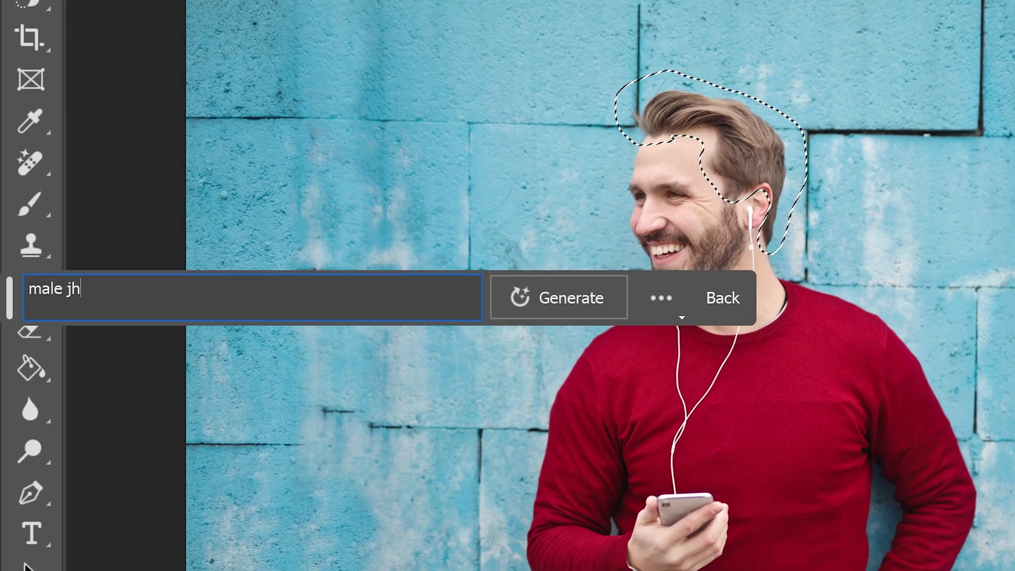
pyautogui.press('BackSpace')
pyautogui.press('BackSpace')
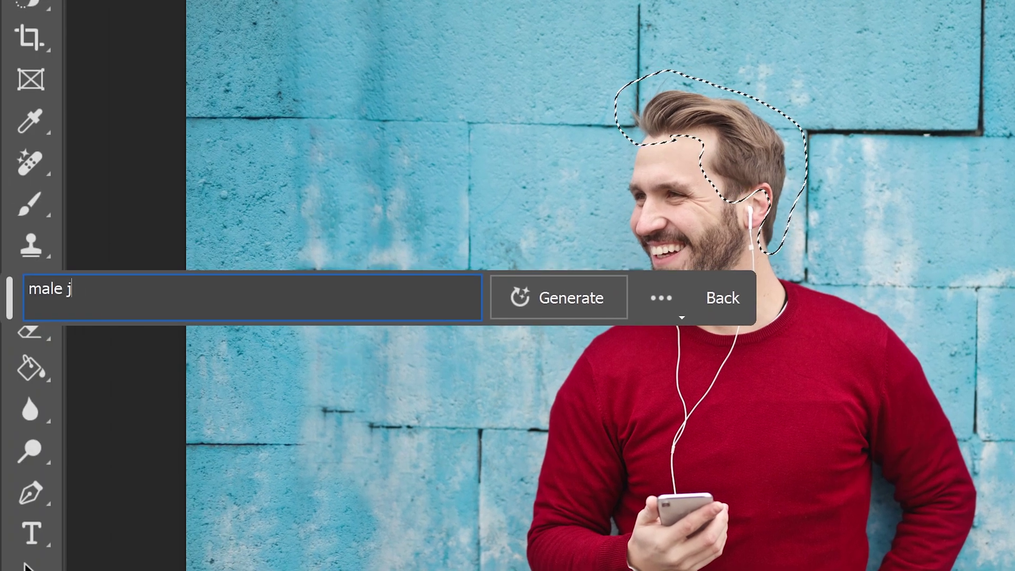
pyautogui.write('hairstyle, skin fade')
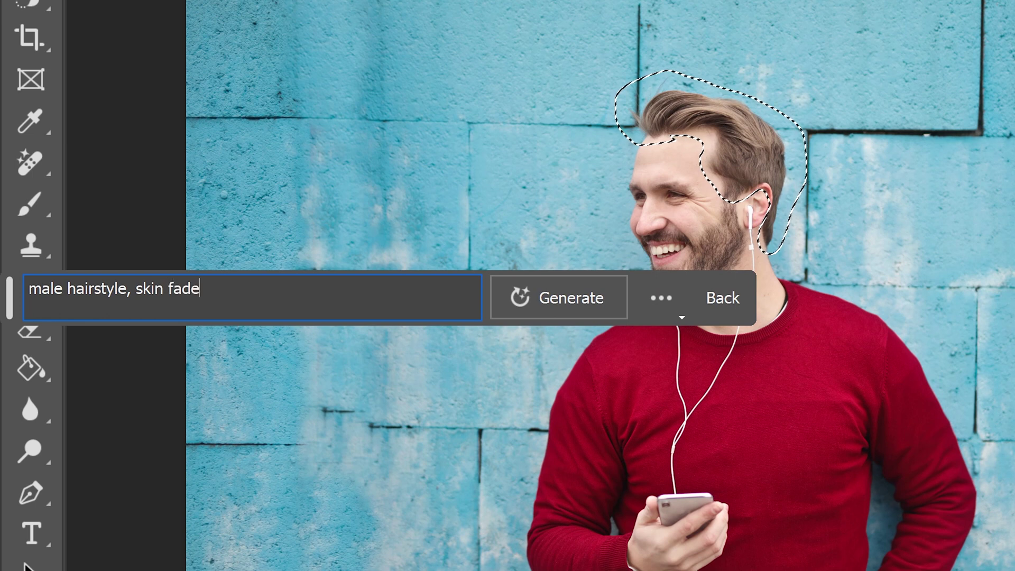
pyautogui.write(', black hair')
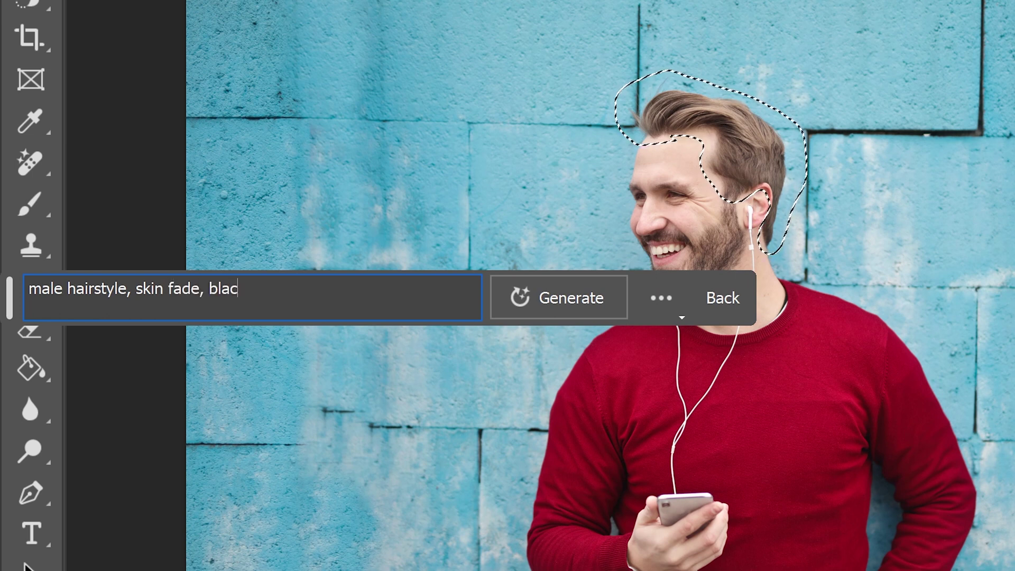
# Generate the new hair, preview variations 2 and 3, and return to the black skin-fade variation 1
pyautogui.click(525, 300)
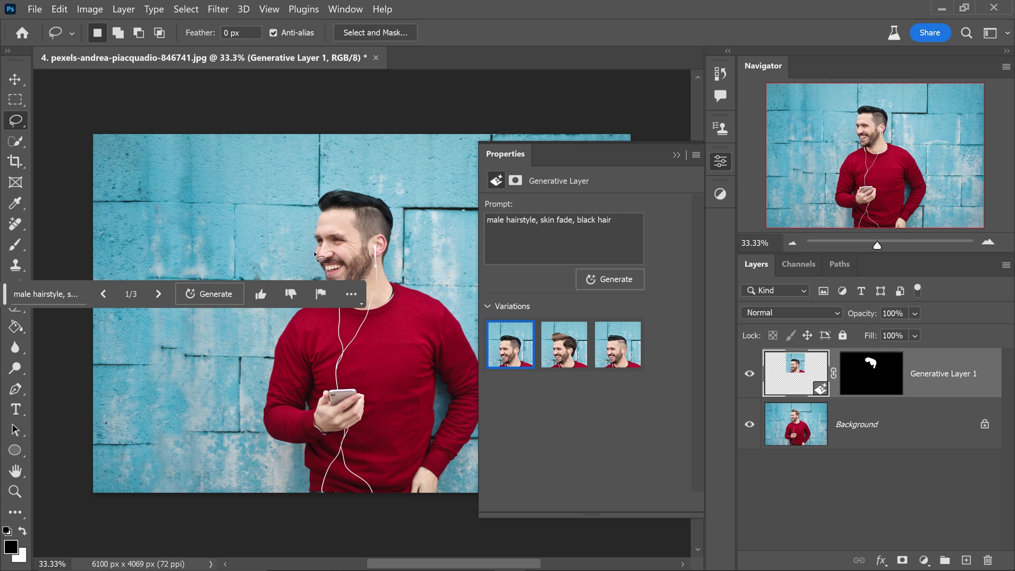
pyautogui.click(159, 293)
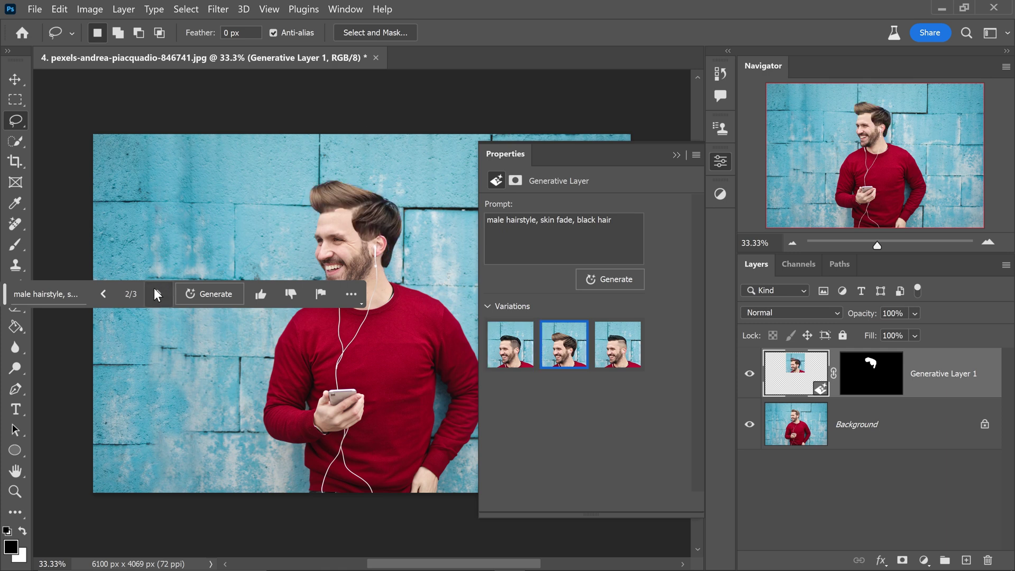
pyautogui.click(157, 293)
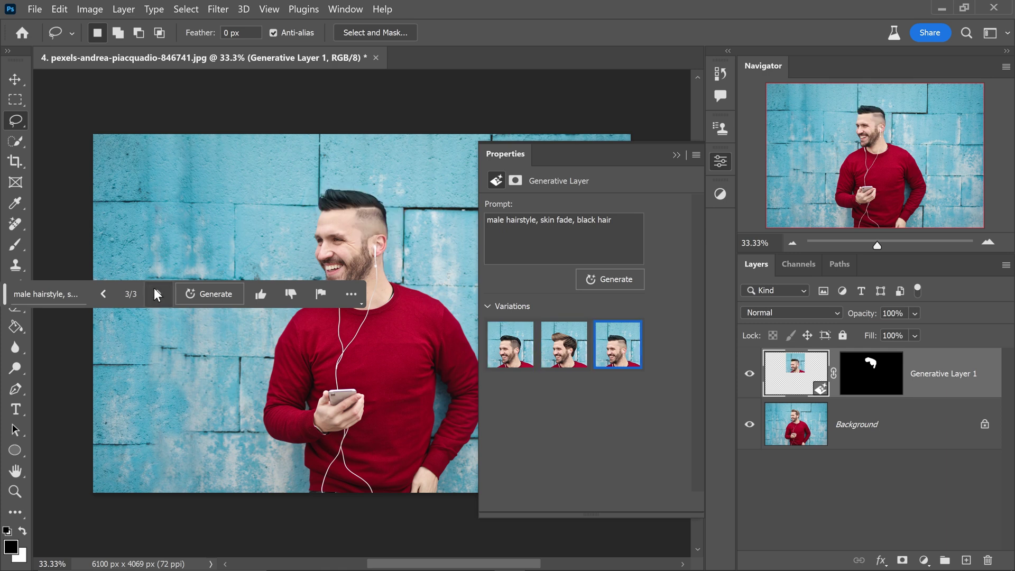
pyautogui.click(109, 295)
pyautogui.click(109, 295)
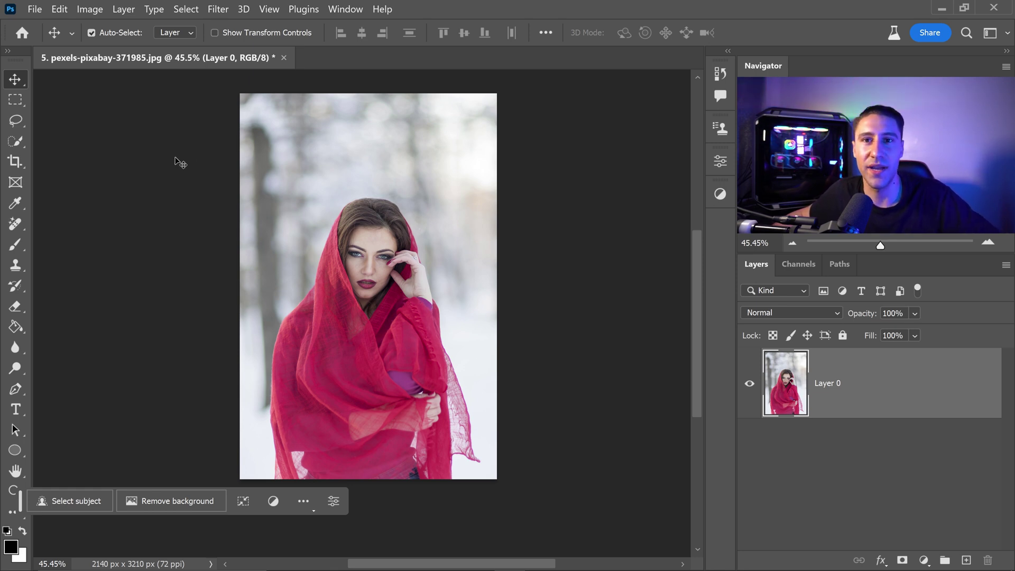
# Crop-extend the snowy portrait equally on both sides to a 4956 x 3210 px canvas
pyautogui.click(22, 164)
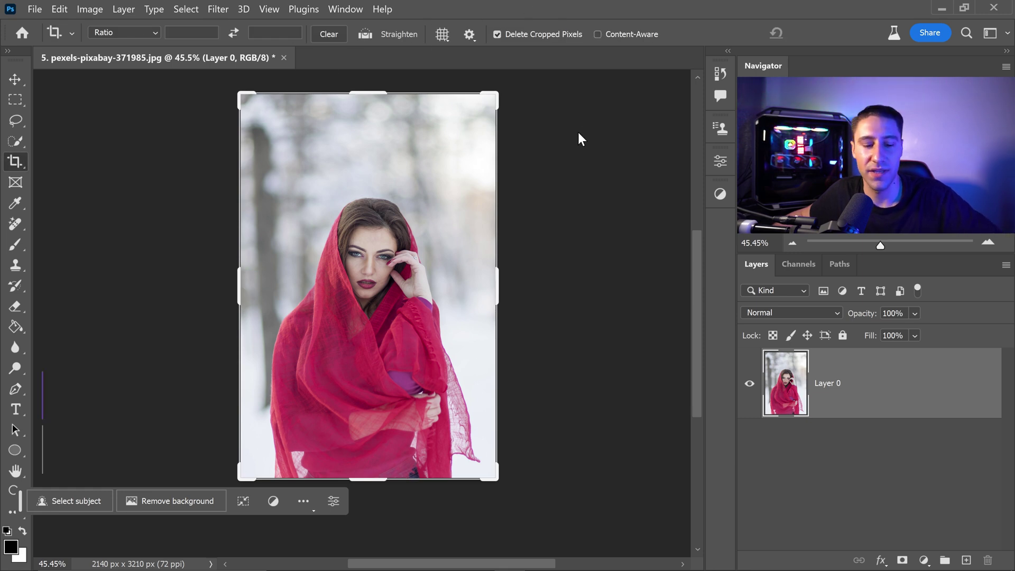
pyautogui.moveTo(496, 286); pyautogui.dragTo(668, 288)
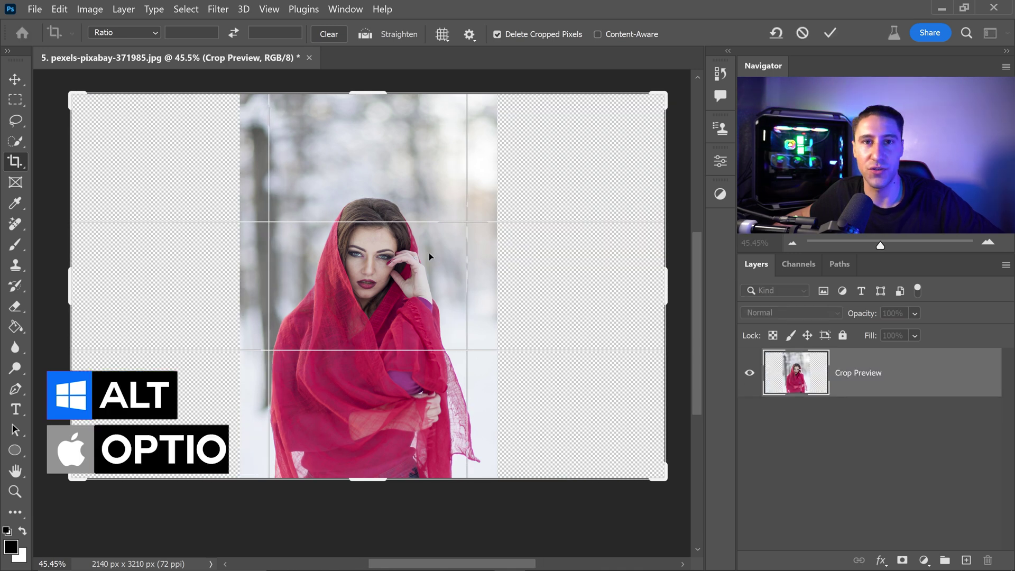
pyautogui.click(830, 33)
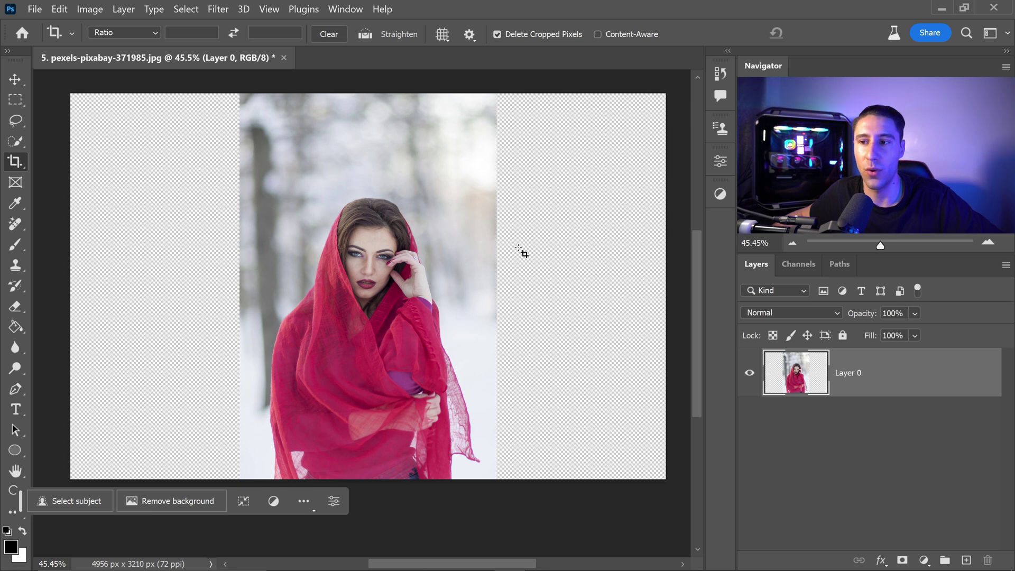
# Select just the empty side strips by loading Layer 0's pixels and inverting the selection
pyautogui.press('ctrl')
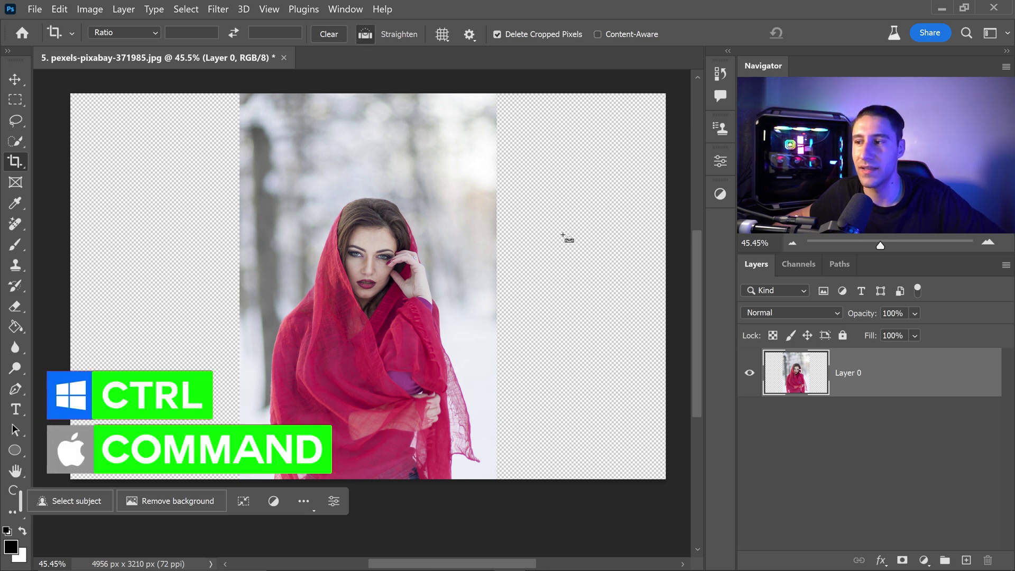
pyautogui.keyDown('ctrl'); pyautogui.click(791, 371); pyautogui.keyUp('ctrl')
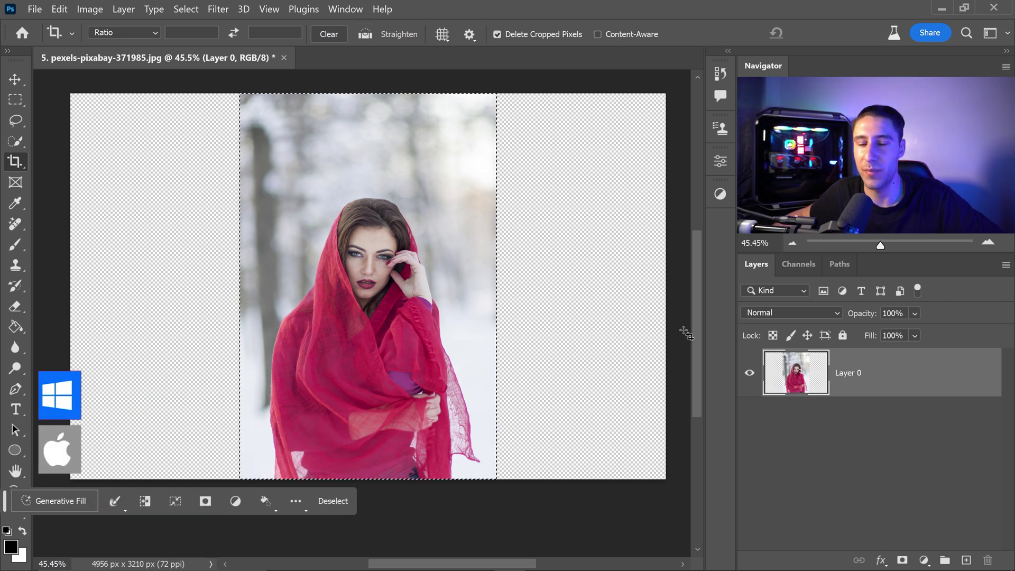
pyautogui.press('ctrl')
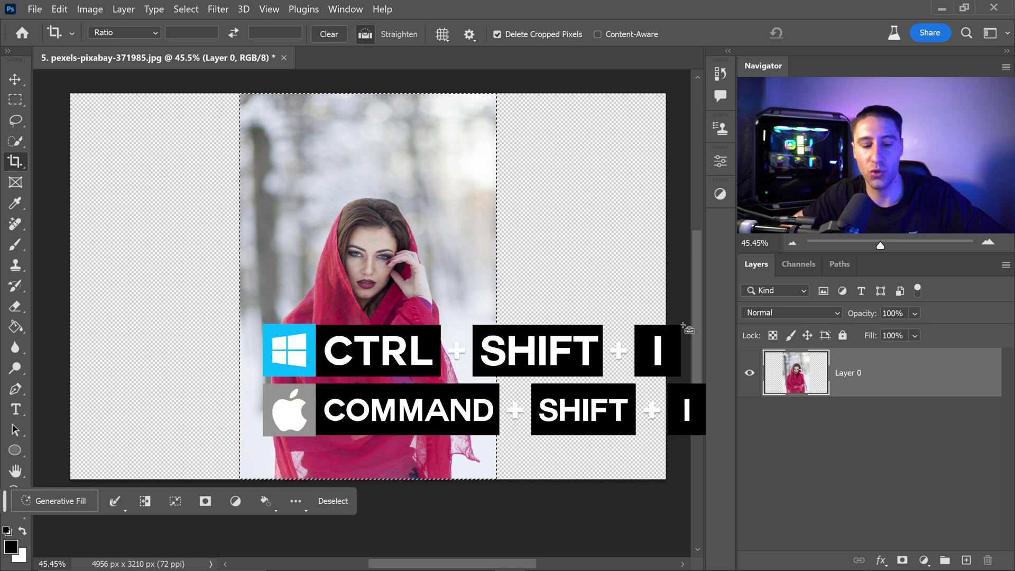
pyautogui.hotkey('ctrl', 'shift', 'i')
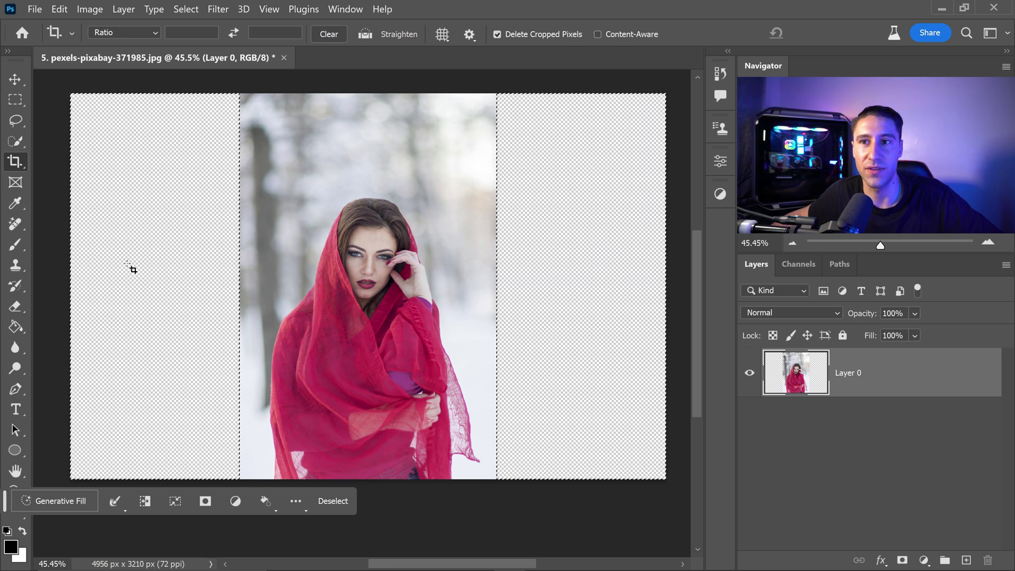
# Enter 'expand background' as the Generative Fill prompt for the selected strips
pyautogui.click(16, 79)
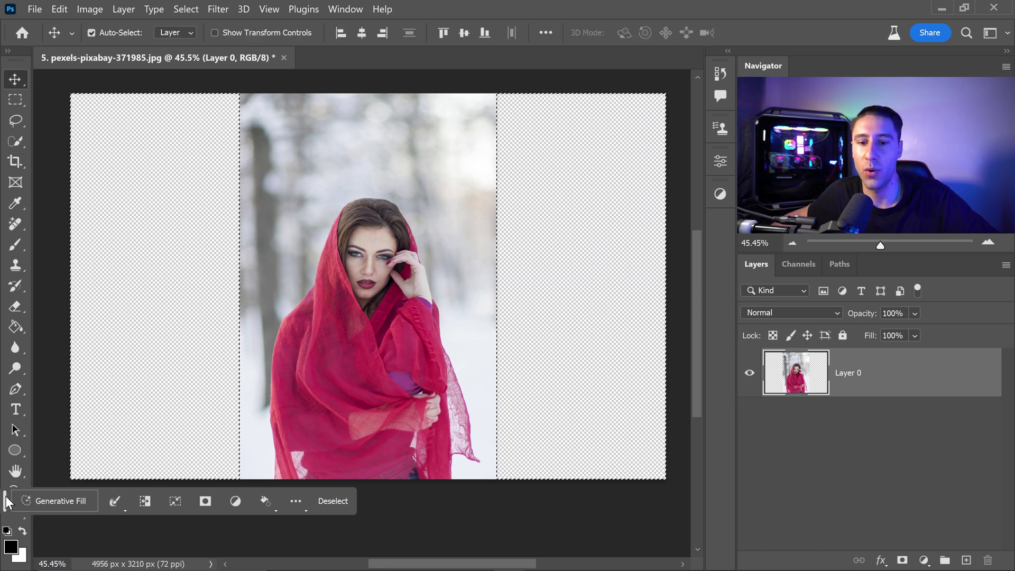
pyautogui.moveTo(5, 501); pyautogui.dragTo(49, 451)
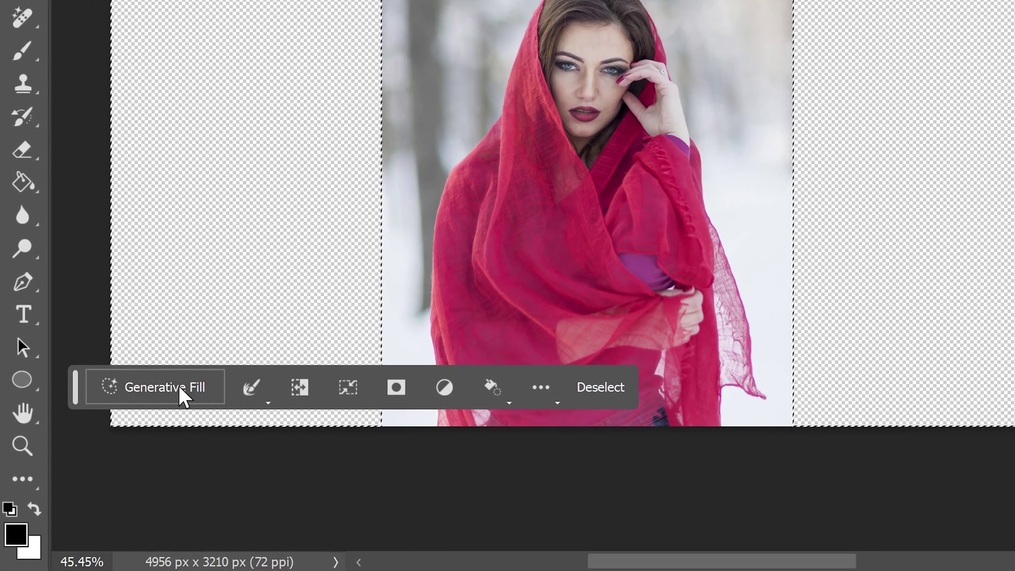
pyautogui.click(163, 386)
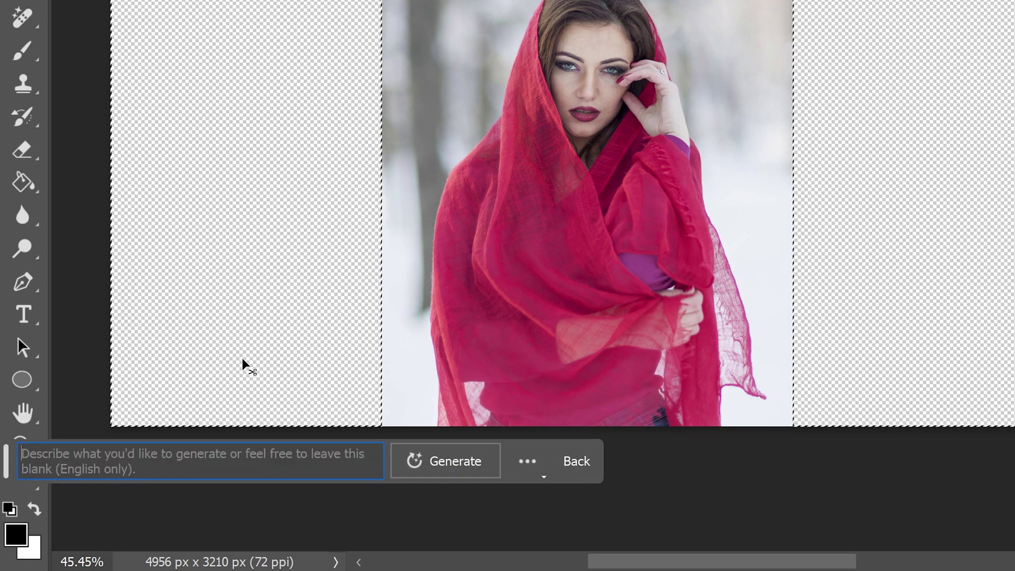
pyautogui.write('expand background')
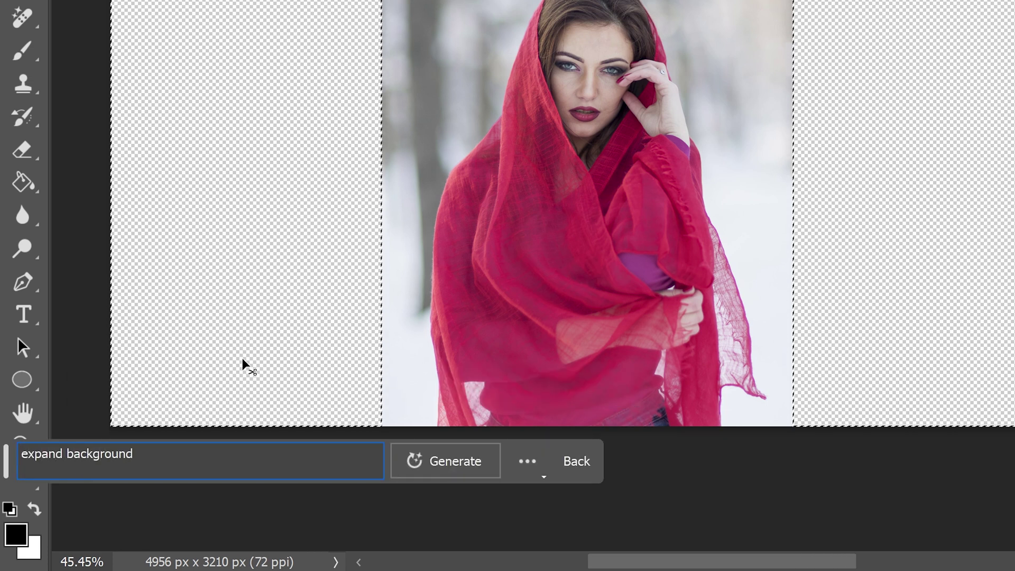
pyautogui.click(371, 465)
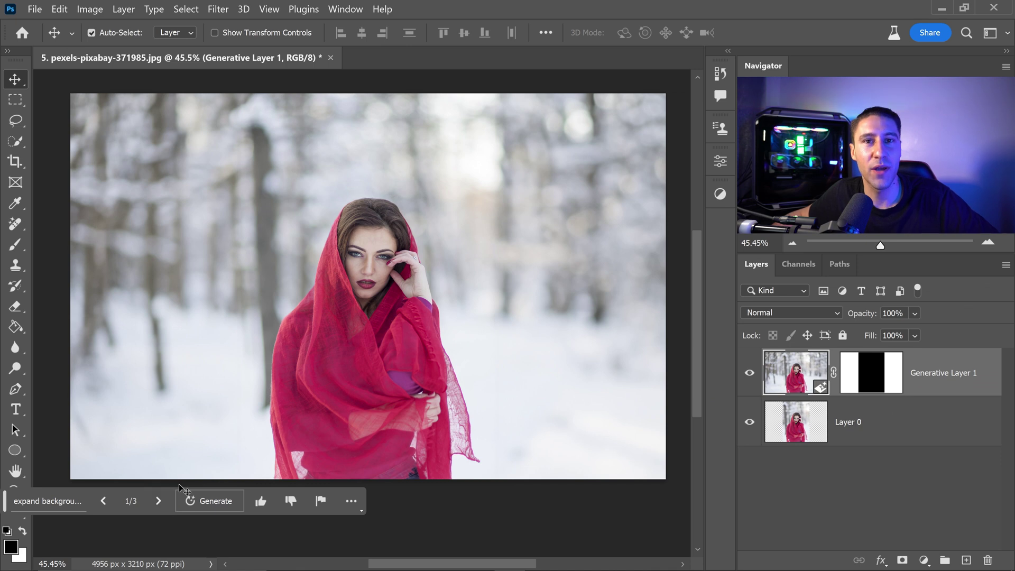
pyautogui.click(156, 501)
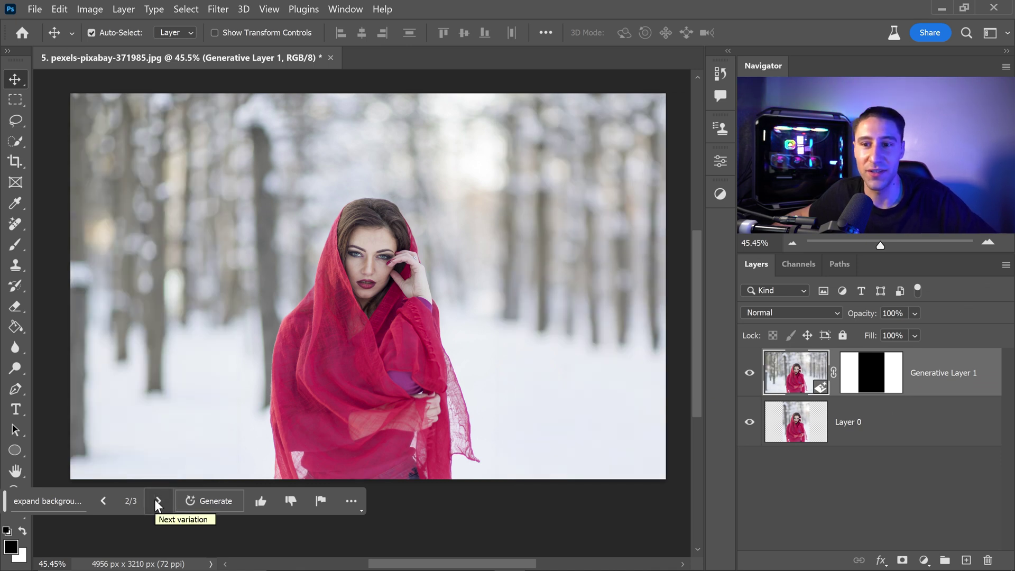
pyautogui.click(156, 501)
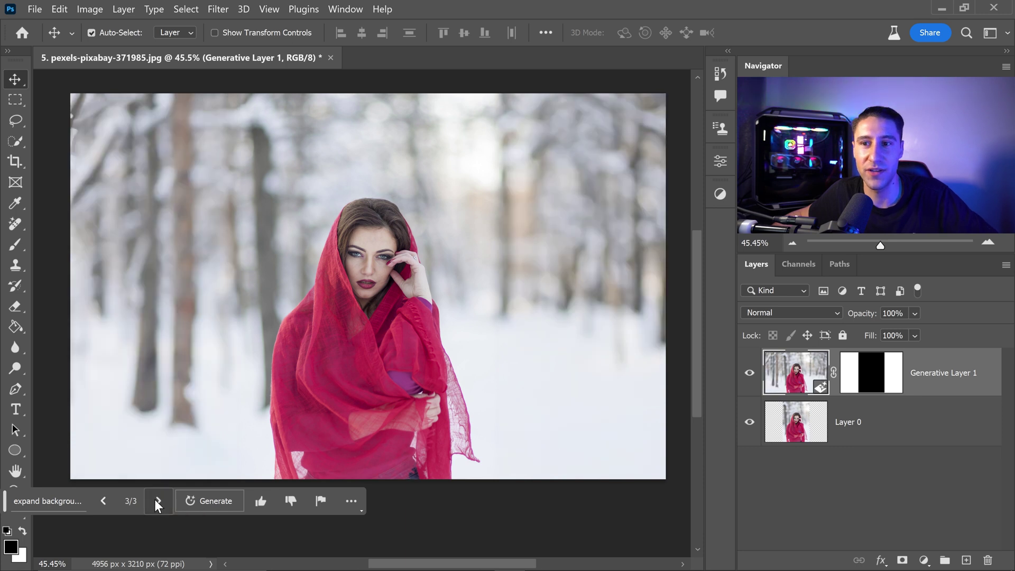
pyautogui.click(104, 500)
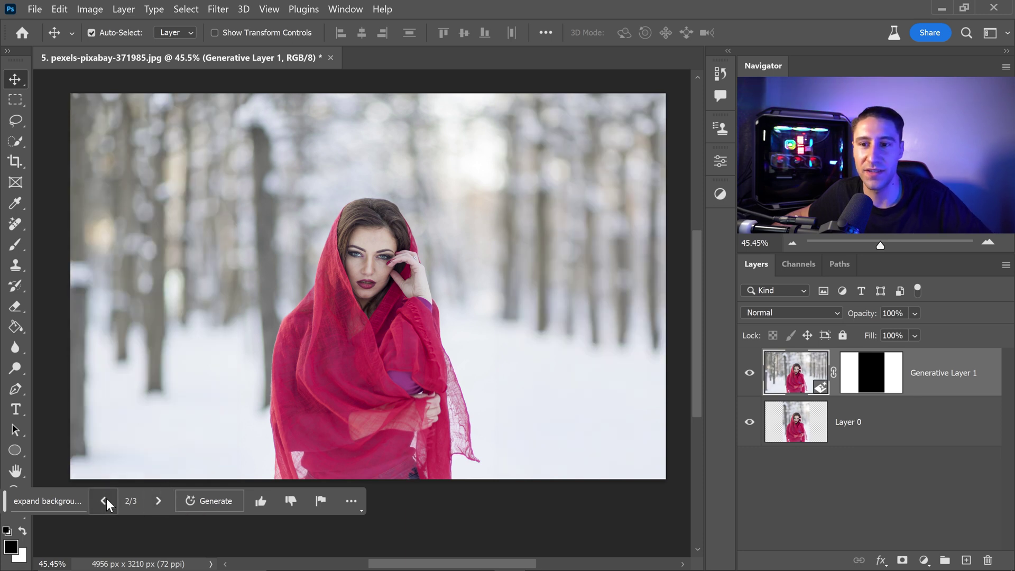
pyautogui.click(104, 500)
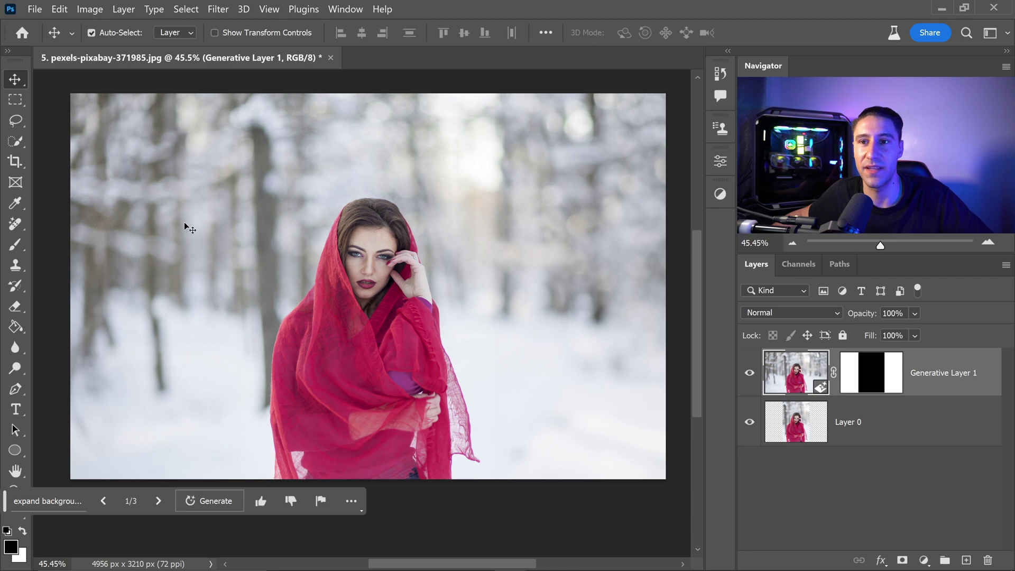